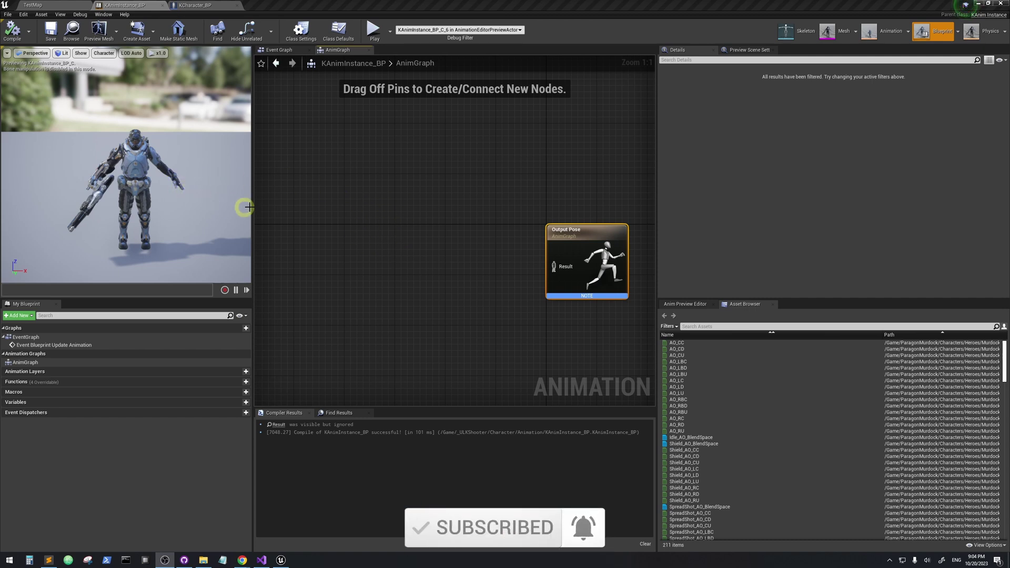
Step: Add a new state machine node to the AnimGraph
{"action": "right_click", "coordinate": [383, 262]}
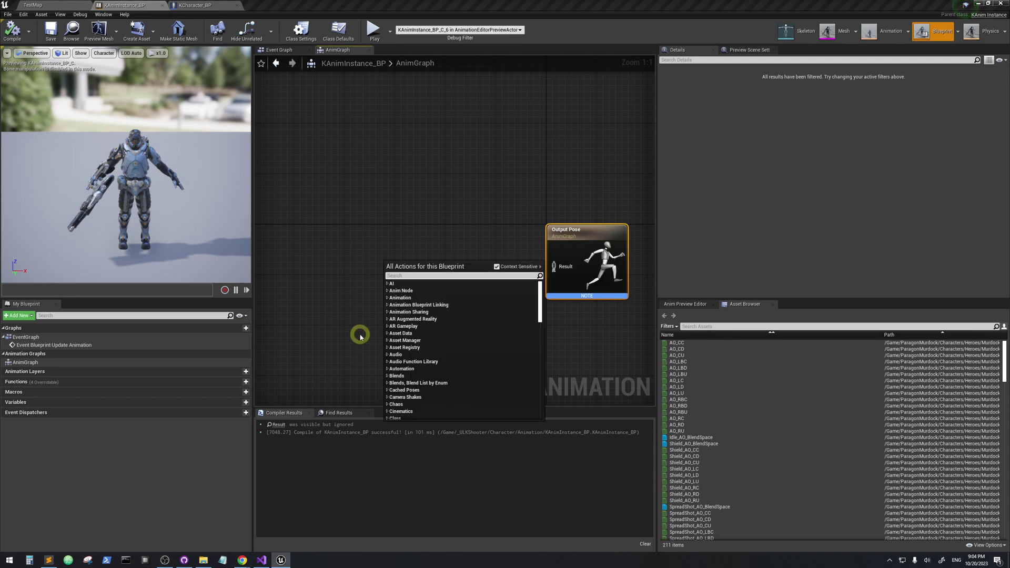
{"action": "type", "text": "state"}
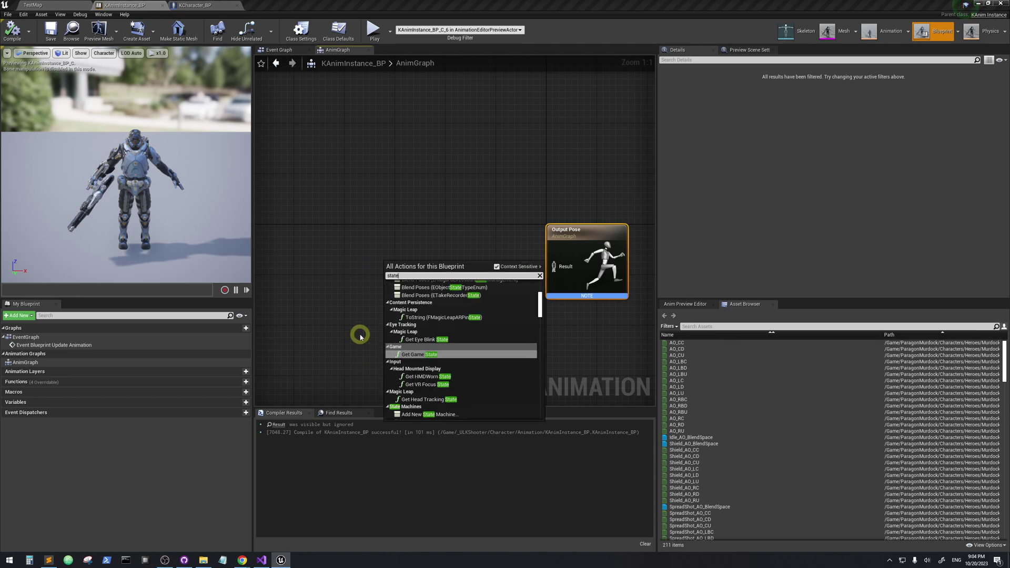
{"action": "left_click", "coordinate": [460, 414]}
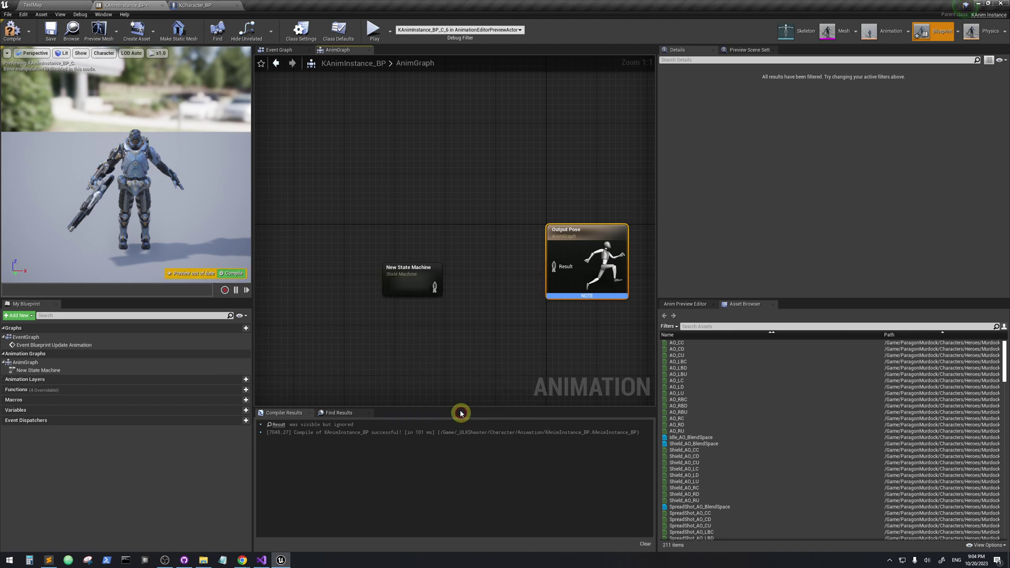
Step: Rename the new state machine to IdleWalkRun
{"action": "left_click", "coordinate": [453, 332]}
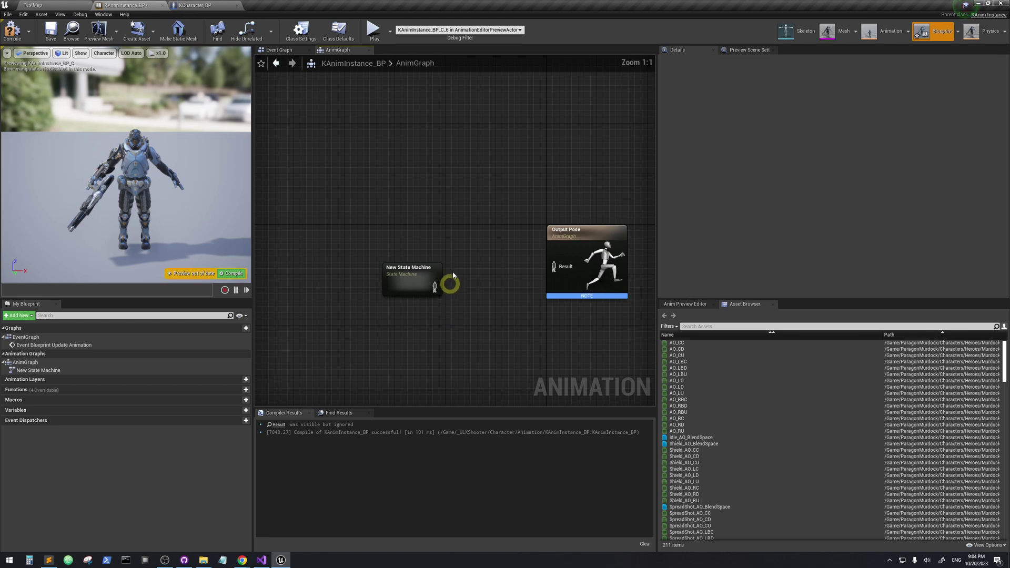
{"action": "left_click", "coordinate": [412, 268]}
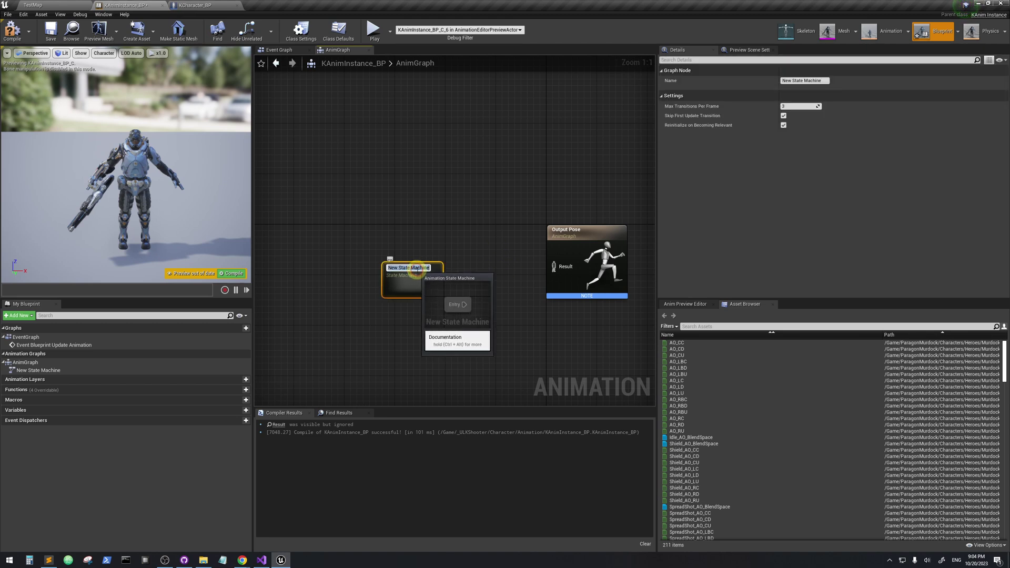
{"action": "left_click", "coordinate": [409, 268]}
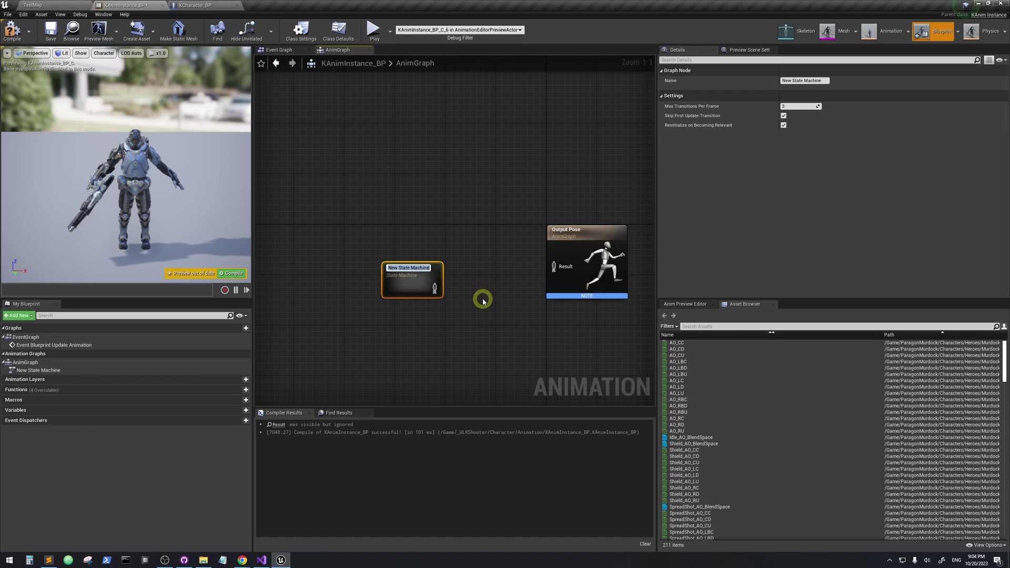
{"action": "type", "text": "Id"}
{"action": "key", "text": "BackSpace"}
{"action": "type", "text": "dle"}
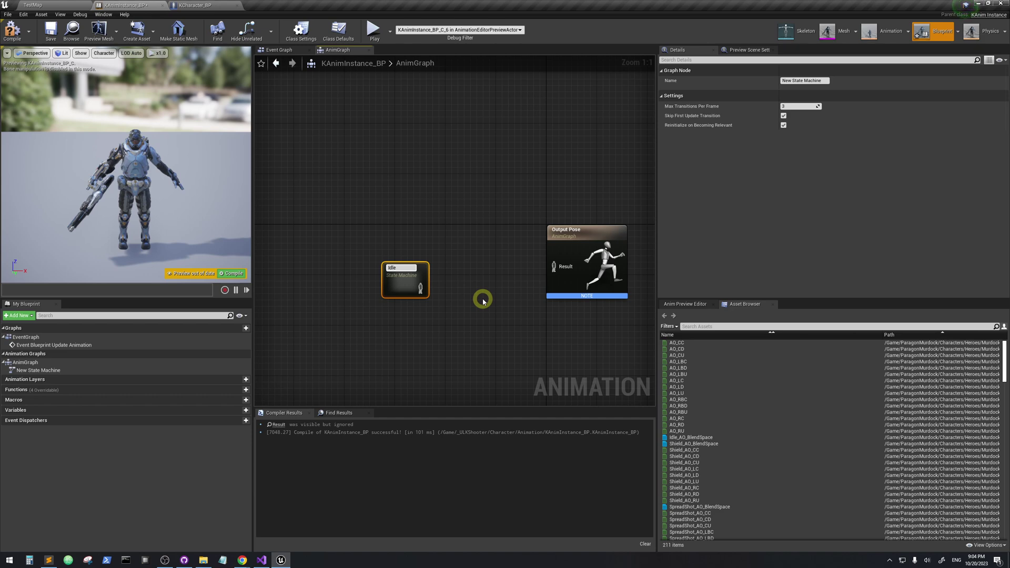
{"action": "type", "text": "WalkRun"}
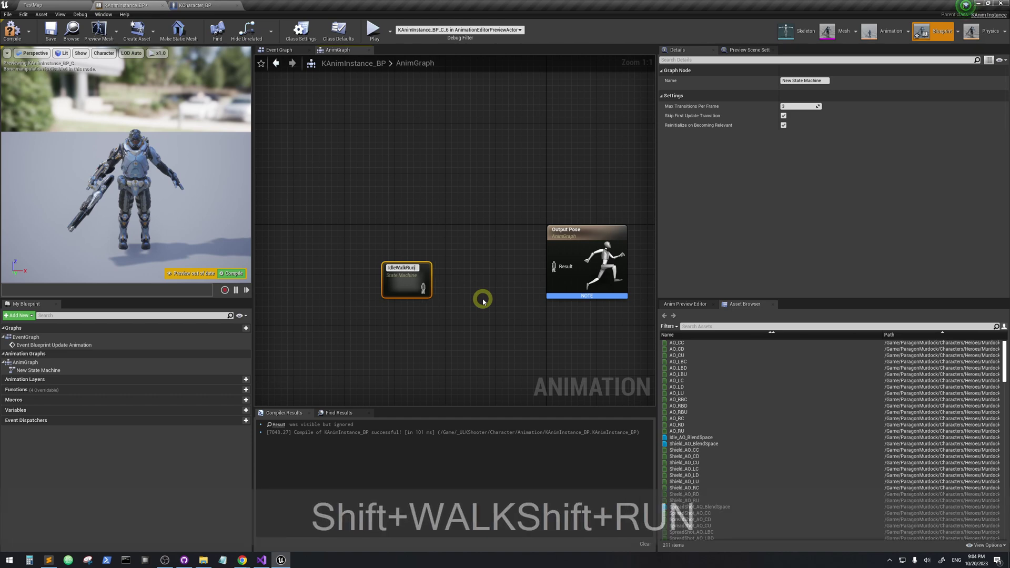
{"action": "key", "text": "Return"}
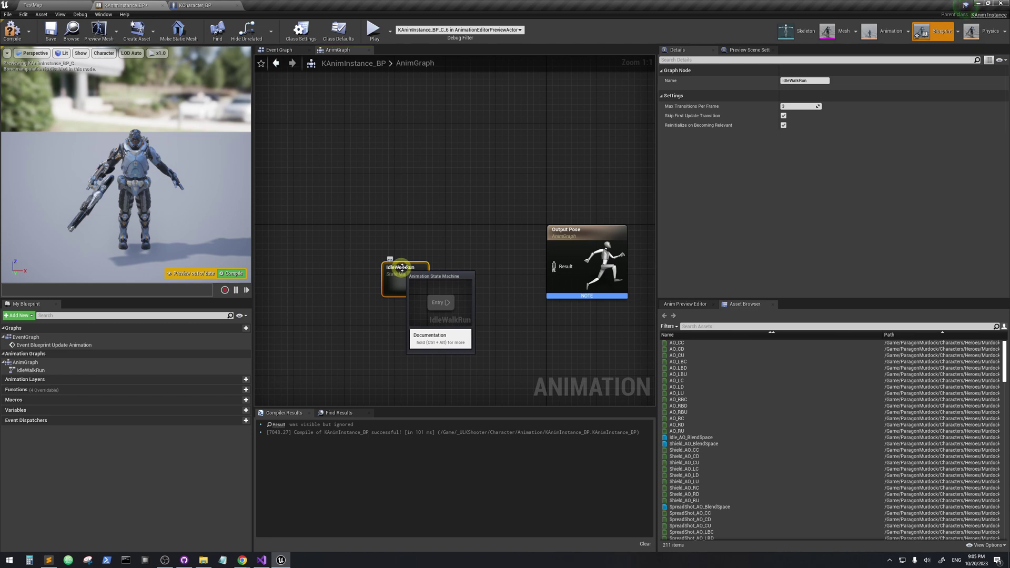
Step: Wire the IdleWalkRun pose output into Output Pose's Result pin
{"action": "left_click_drag", "start_coordinate": [358, 230], "coordinate": [440, 356]}
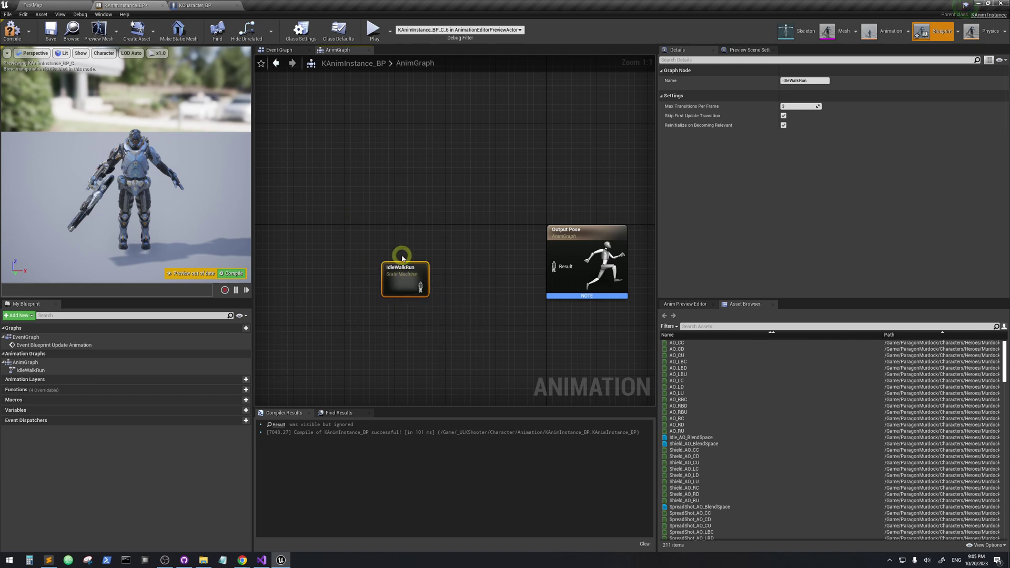
{"action": "left_click_drag", "start_coordinate": [370, 246], "coordinate": [558, 268]}
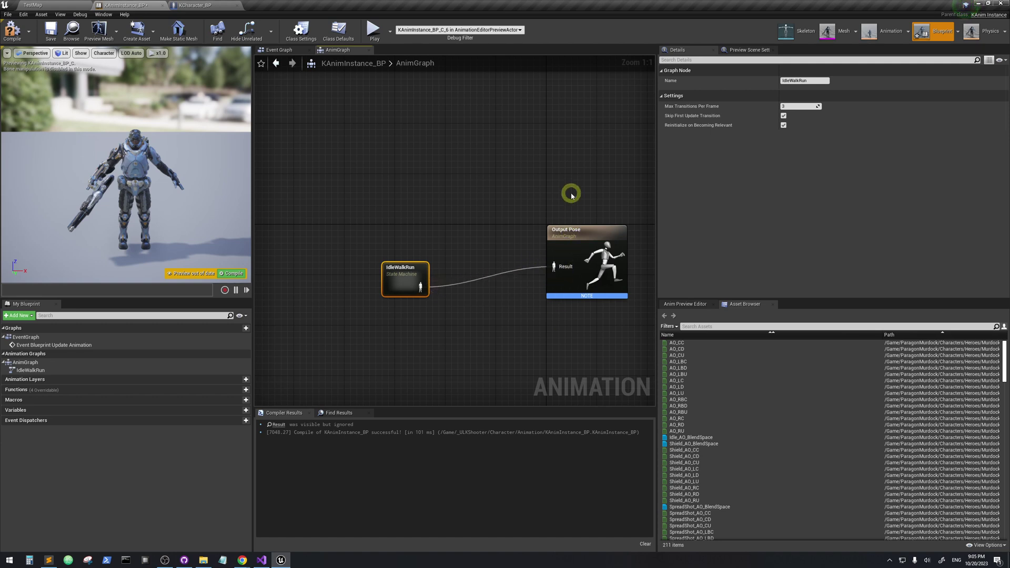
{"action": "left_click_drag", "start_coordinate": [569, 176], "coordinate": [436, 309]}
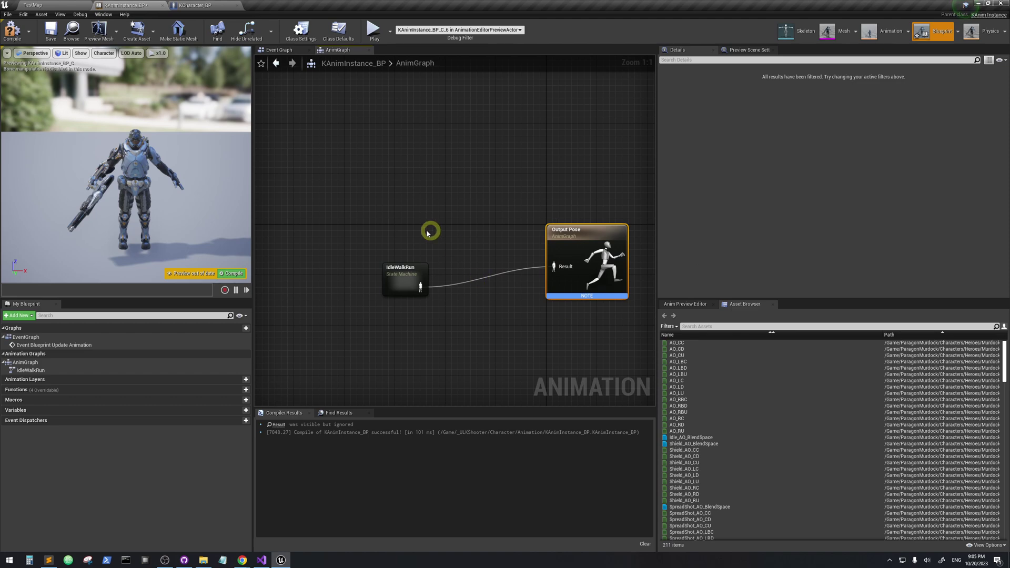
{"action": "left_click", "coordinate": [402, 294]}
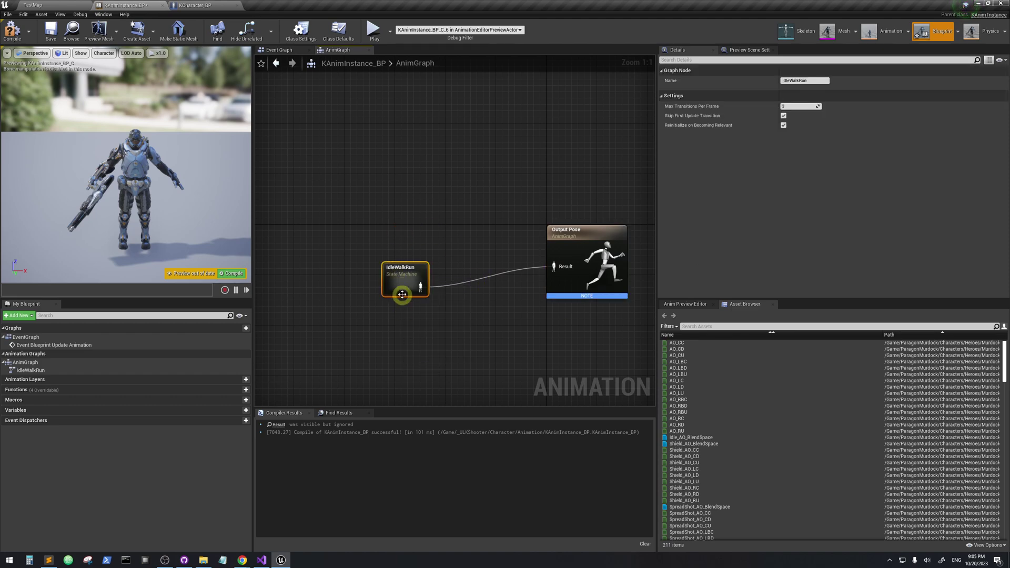
Step: Open the IdleWalkRun state machine graph with Entry at lower left
{"action": "double_click", "coordinate": [402, 293]}
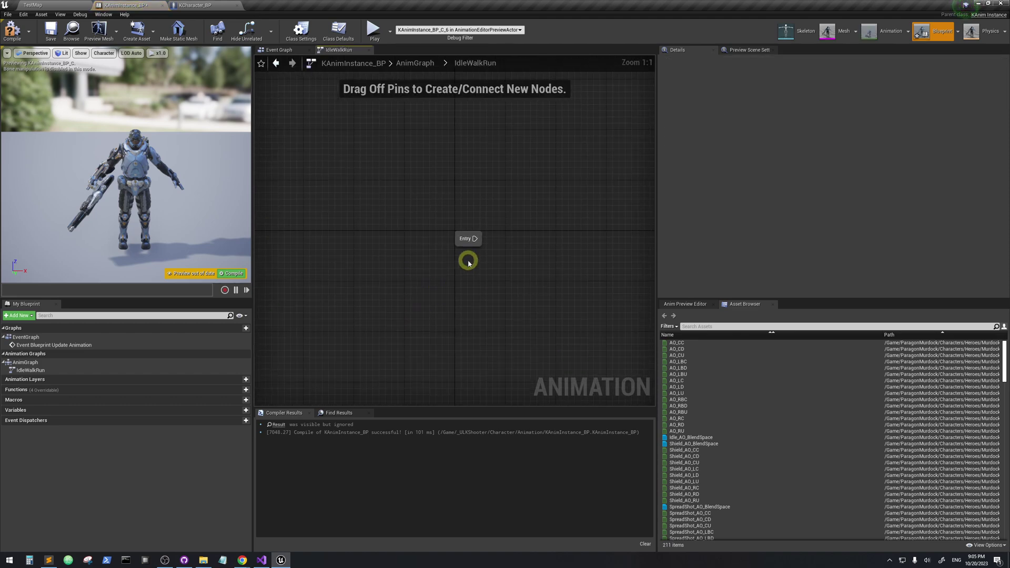
{"action": "mouse_move", "coordinate": [495, 285]}
{"action": "left_mouse_down"}
{"action": "mouse_move", "coordinate": [419, 309]}
{"action": "mouse_move", "coordinate": [500, 276]}
{"action": "left_mouse_up"}
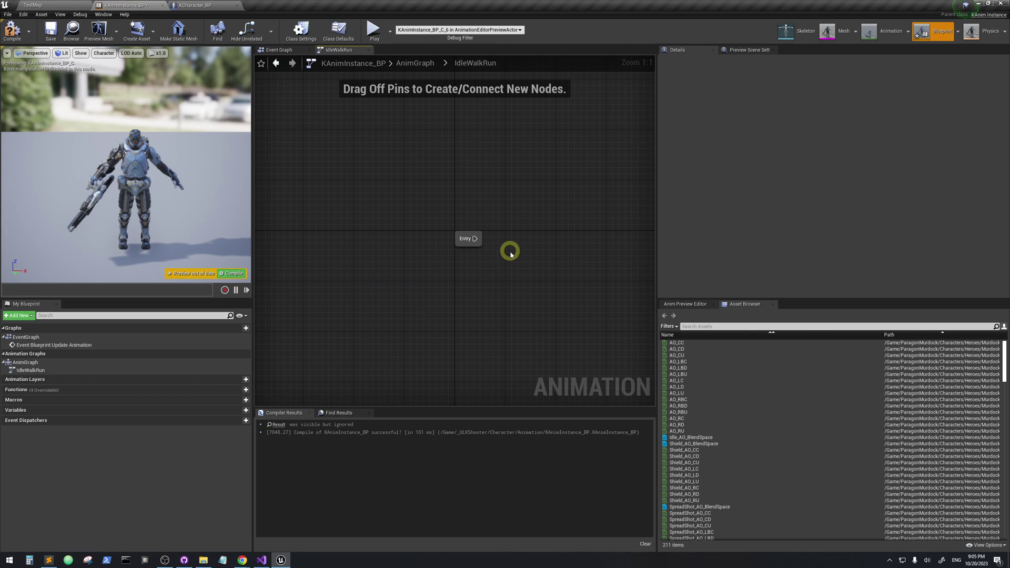
{"action": "right_click_drag", "start_coordinate": [510, 254], "coordinate": [451, 284]}
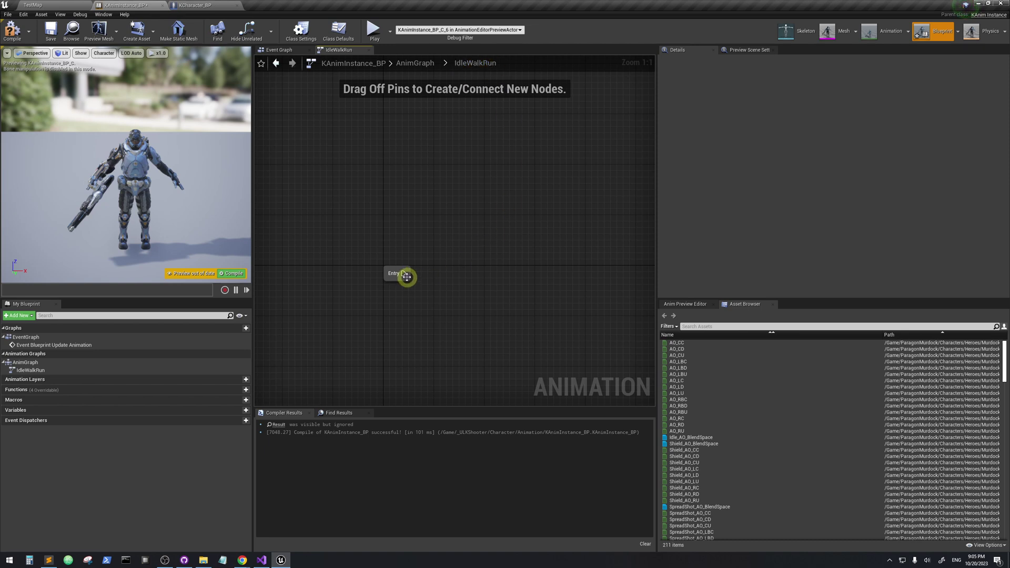
Step: Add a state named IdleWalkRun linked from the Entry node
{"action": "left_click_drag", "start_coordinate": [404, 273], "coordinate": [488, 268]}
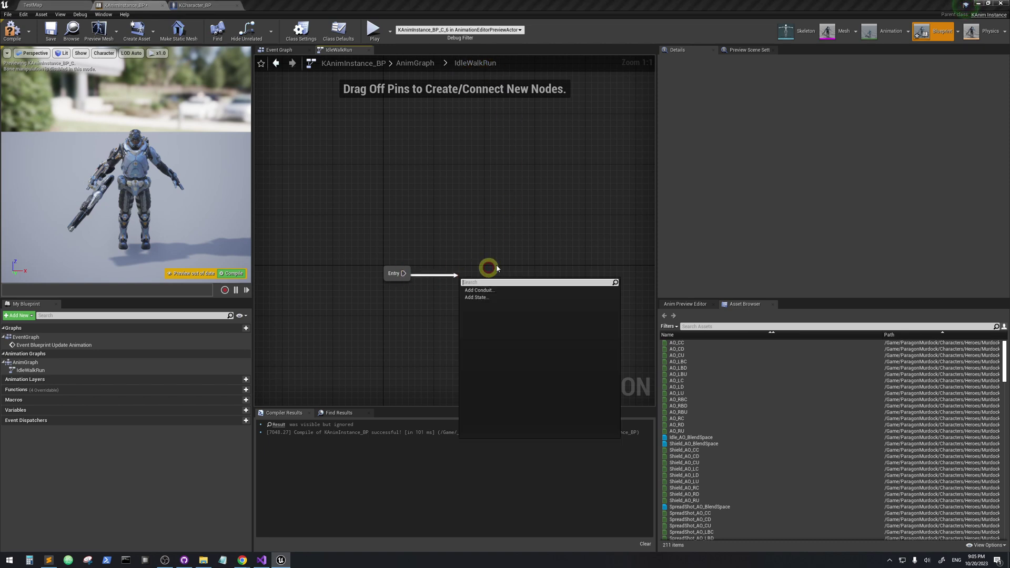
{"action": "left_click", "coordinate": [477, 297]}
{"action": "key", "text": "shift"}
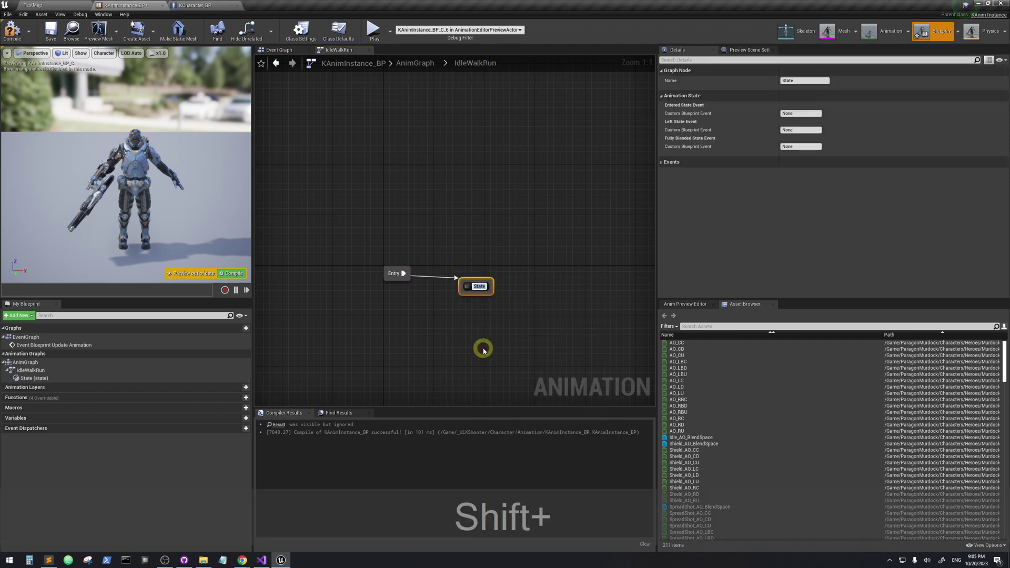
{"action": "type", "text": "IdleWa"}
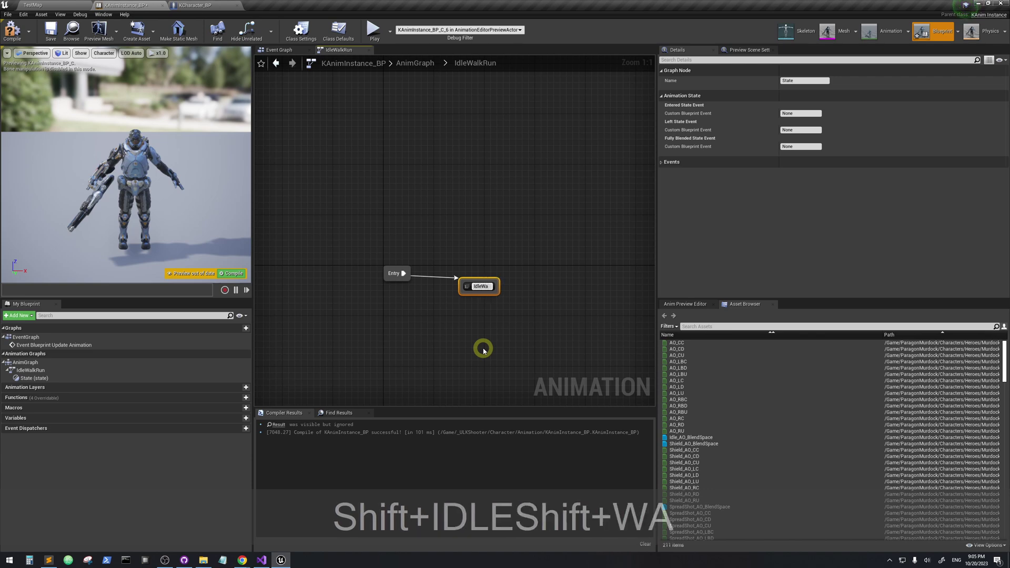
{"action": "type", "text": "lkRun"}
{"action": "key", "text": "Return"}
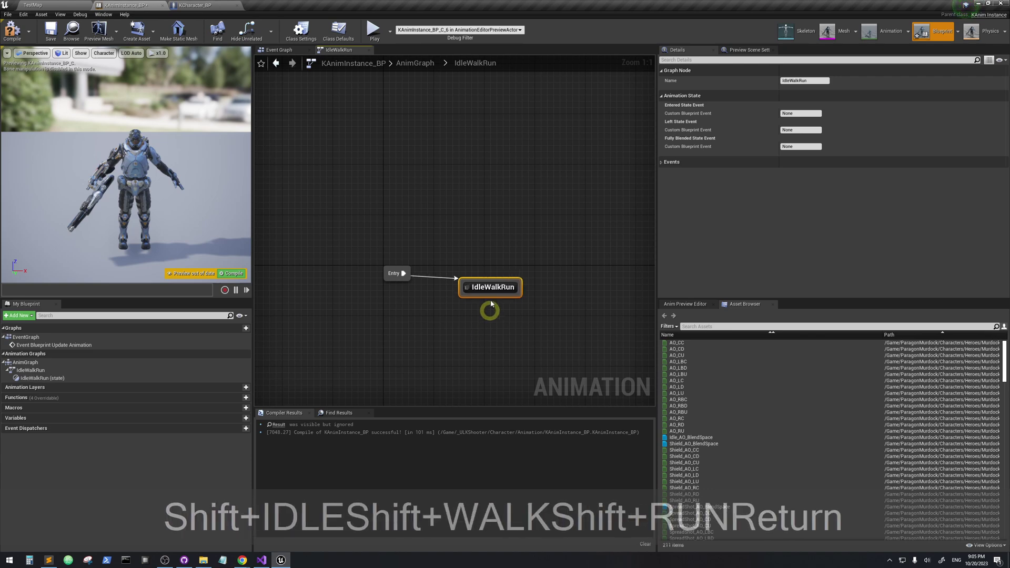
{"action": "left_click_drag", "start_coordinate": [491, 295], "coordinate": [497, 269]}
{"action": "left_click", "coordinate": [485, 287]}
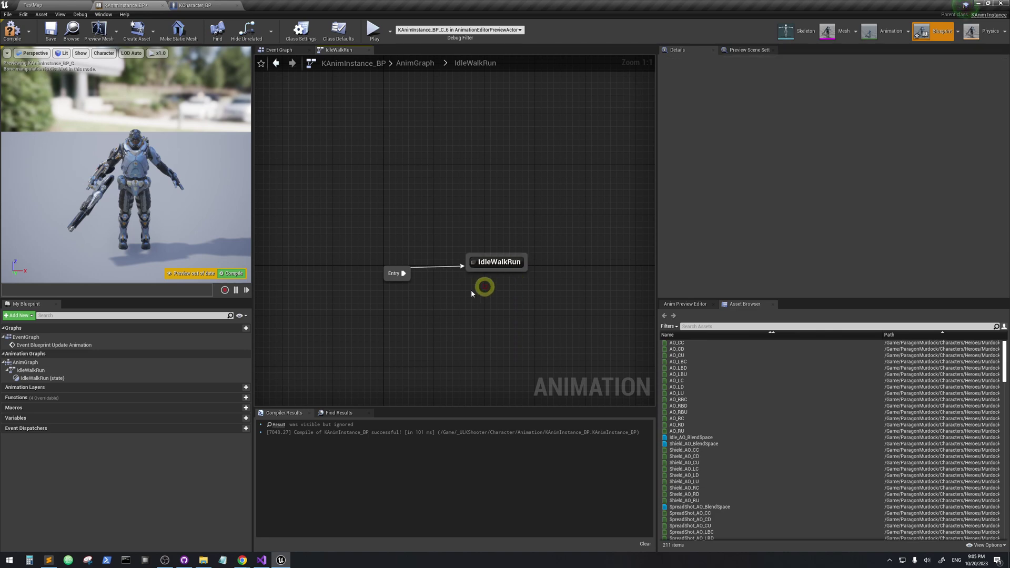
Step: Open the IdleWalkRun state's graph, which holds only Output Animation Pose
{"action": "double_click", "coordinate": [492, 264]}
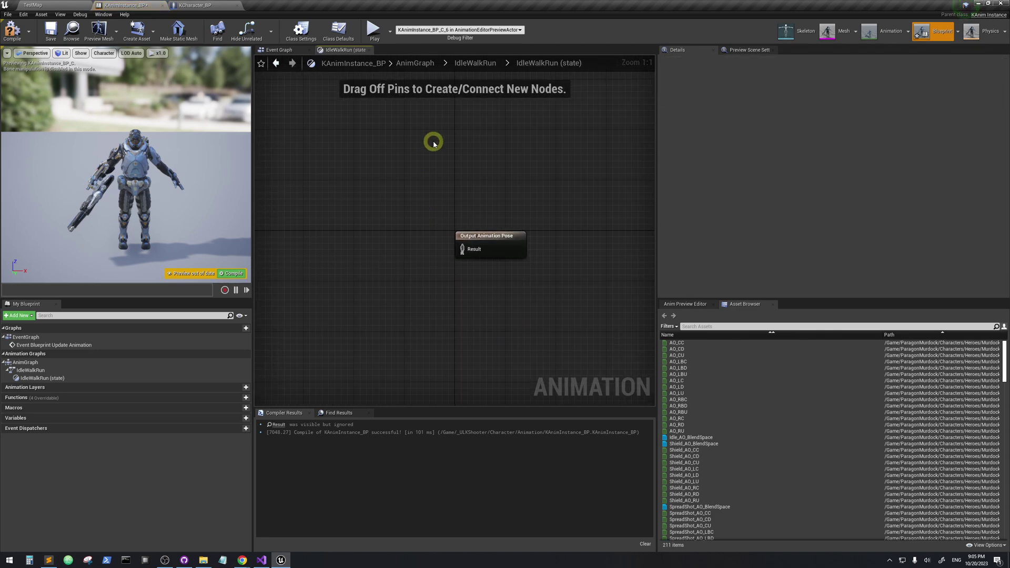
{"action": "left_click_drag", "start_coordinate": [341, 316], "coordinate": [402, 245]}
{"action": "left_click_drag", "start_coordinate": [330, 174], "coordinate": [422, 345]}
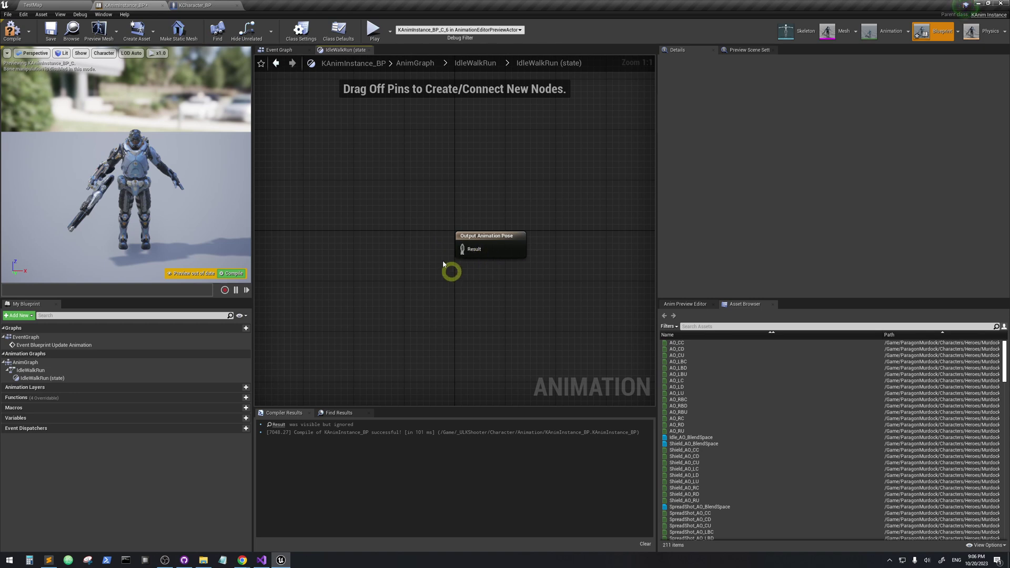
{"action": "left_click_drag", "start_coordinate": [314, 177], "coordinate": [435, 339]}
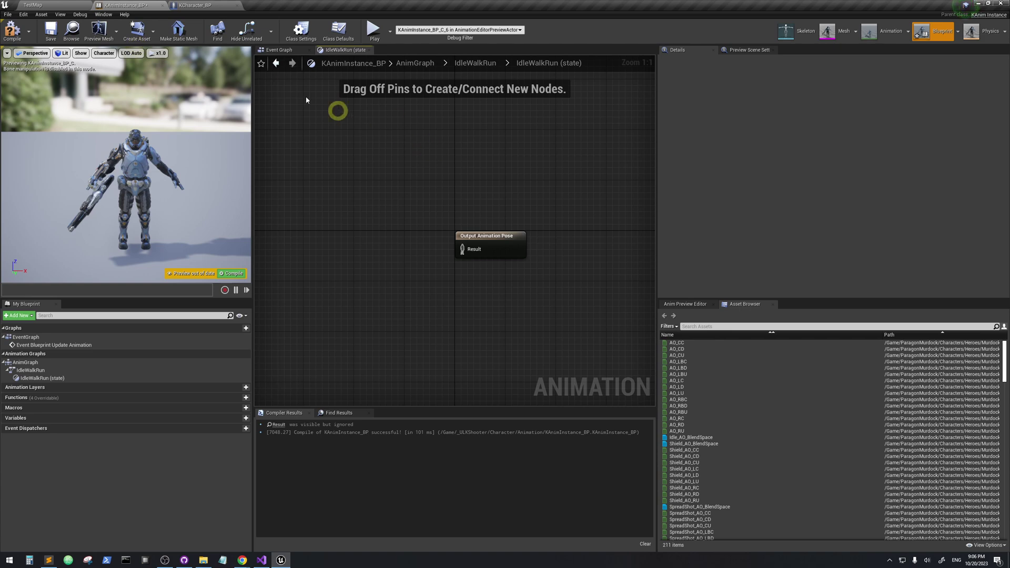
Step: Create a Blend Space 1D for Murdock_Skeleton named IdleWalkRun in Character/Animation
{"action": "left_click", "coordinate": [36, 5]}
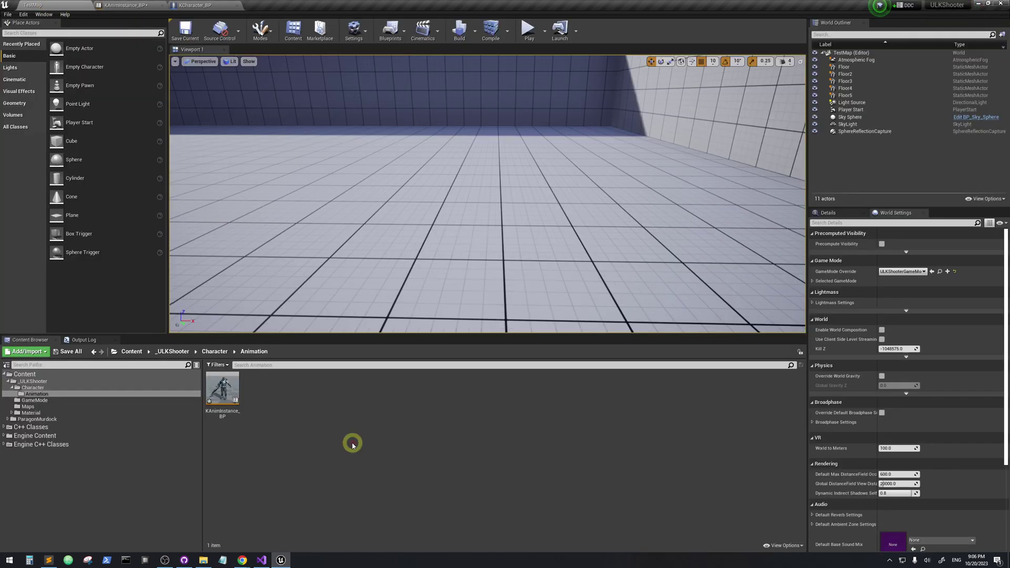
{"action": "right_click", "coordinate": [326, 410]}
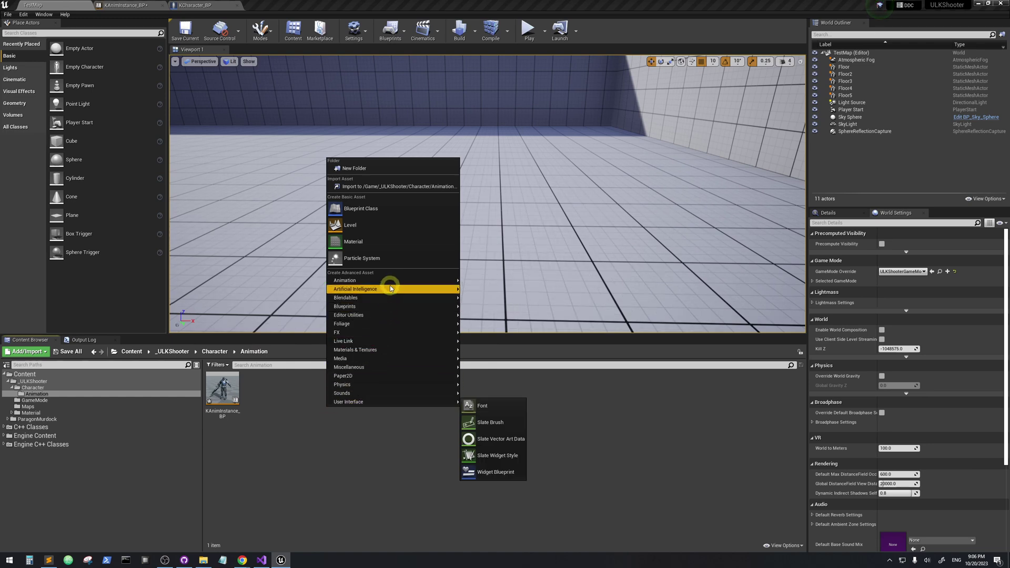
{"action": "mouse_move", "coordinate": [392, 282]}
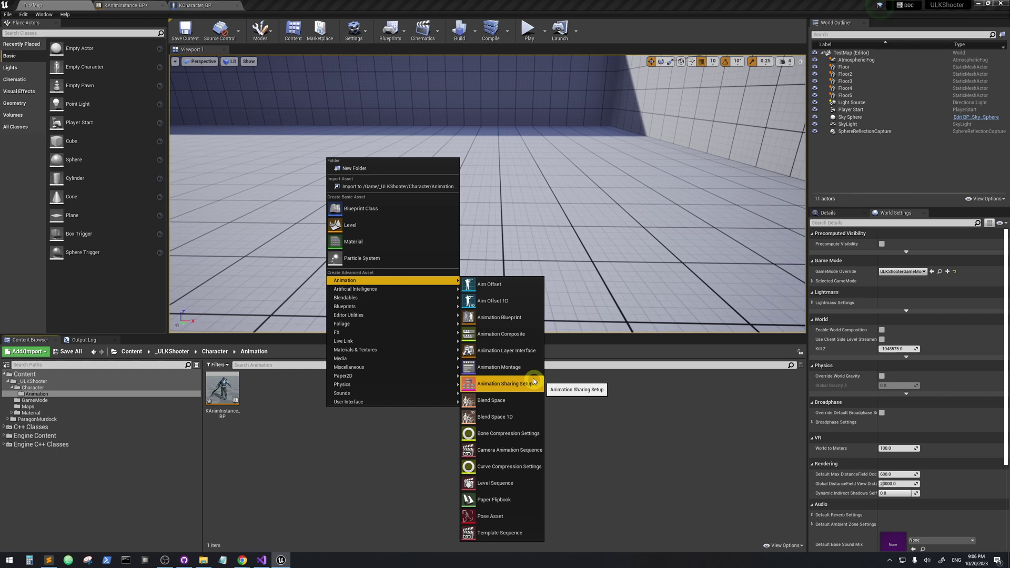
{"action": "left_click", "coordinate": [524, 419]}
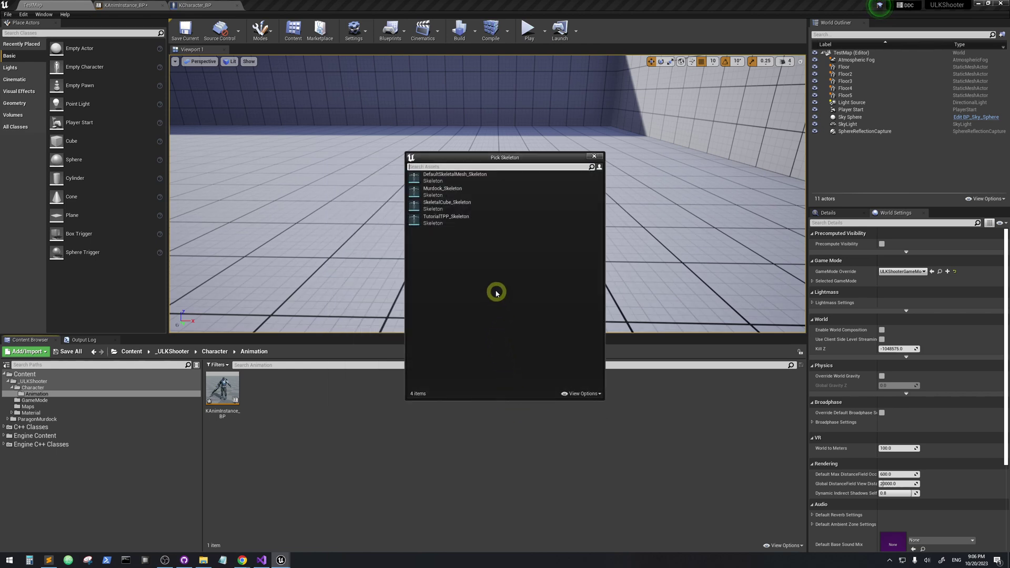
{"action": "left_click", "coordinate": [450, 189]}
{"action": "key", "text": "shift"}
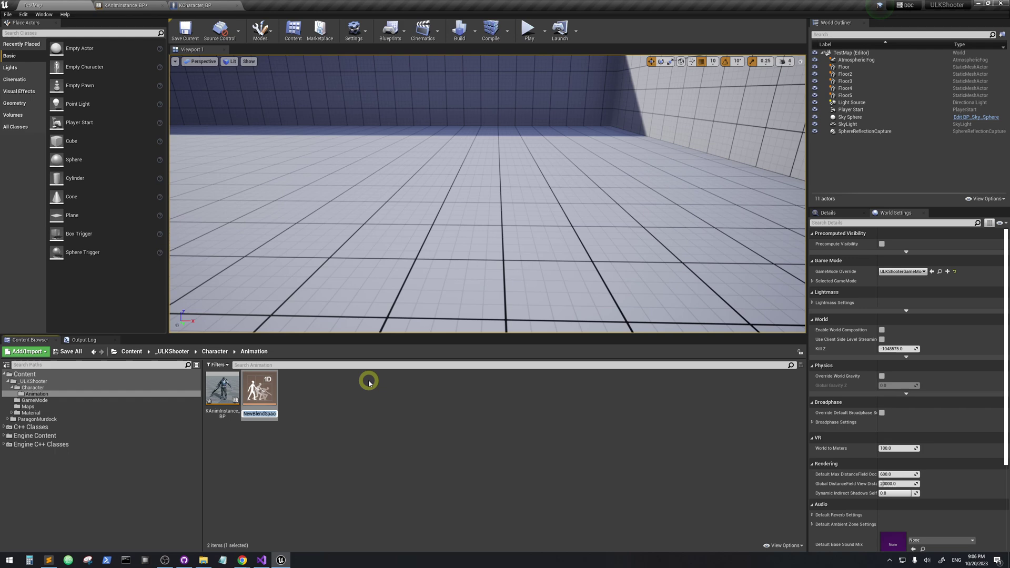
{"action": "type", "text": "IdleWa"}
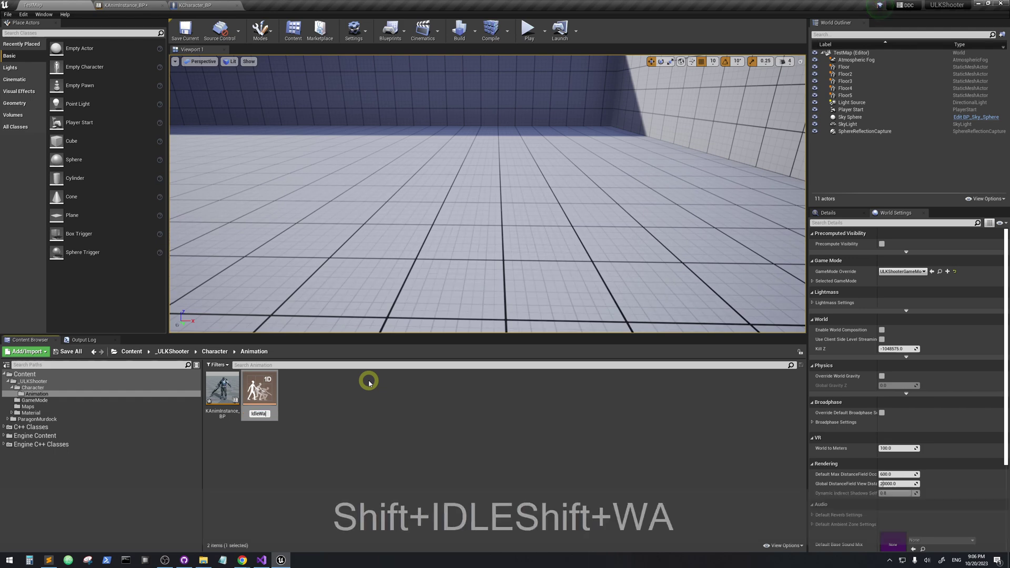
{"action": "type", "text": "lkRun"}
{"action": "key", "text": "Return"}
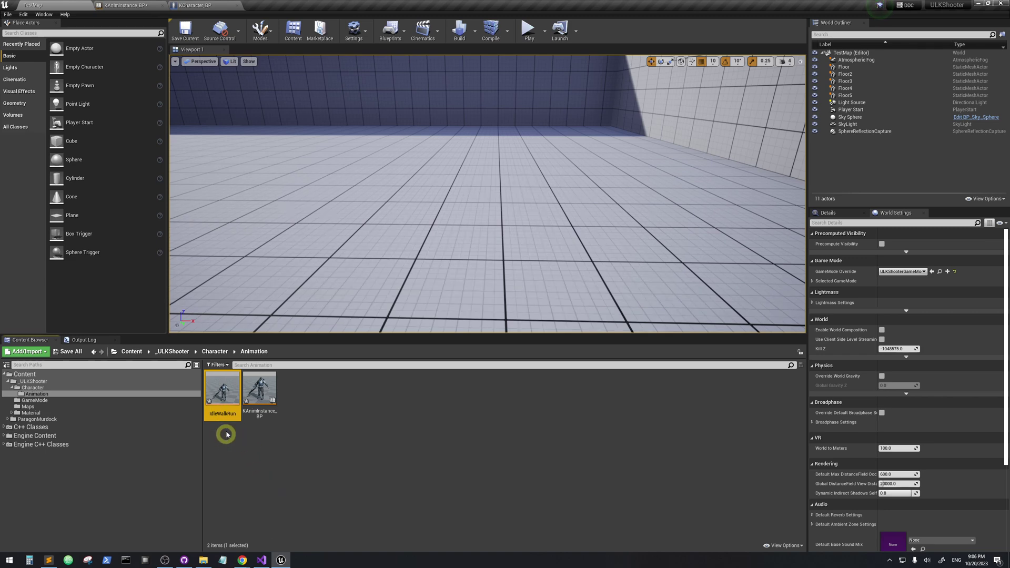
Step: In IdleWalkRun, name the horizontal axis Speed and set its maximum to 350
{"action": "double_click", "coordinate": [223, 413]}
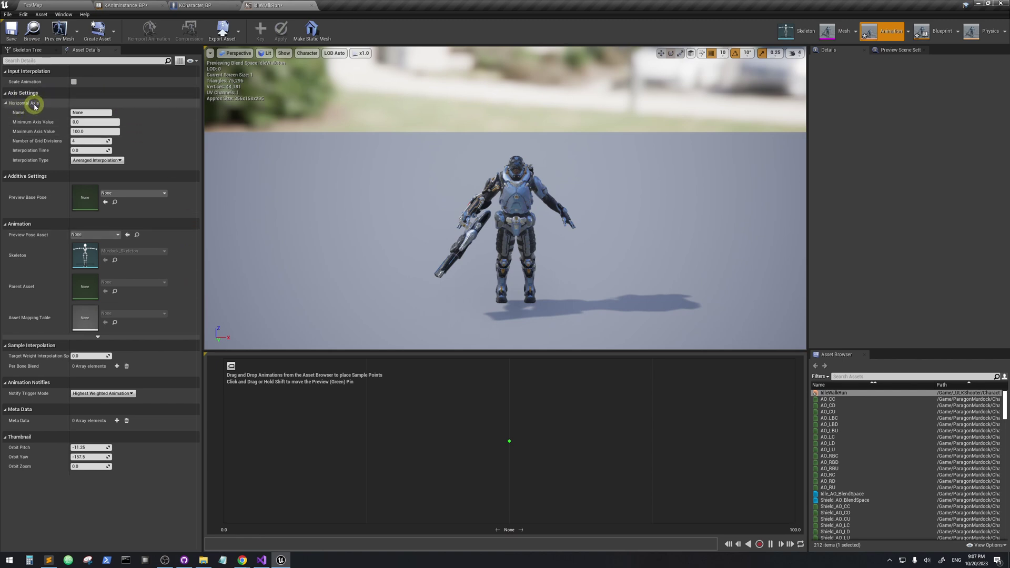
{"action": "left_click", "coordinate": [73, 112]}
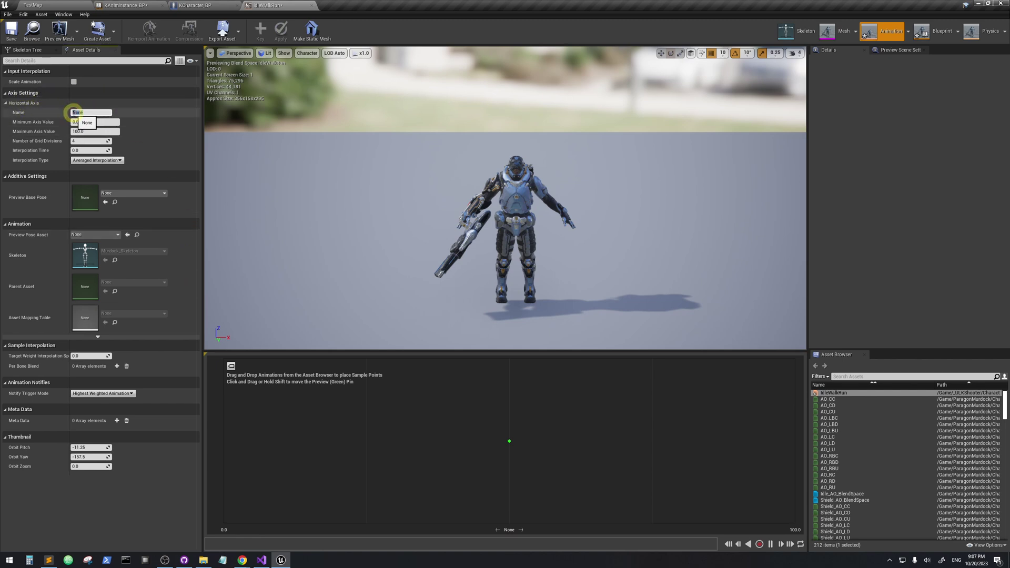
{"action": "type", "text": "Speed"}
{"action": "key", "text": "Return"}
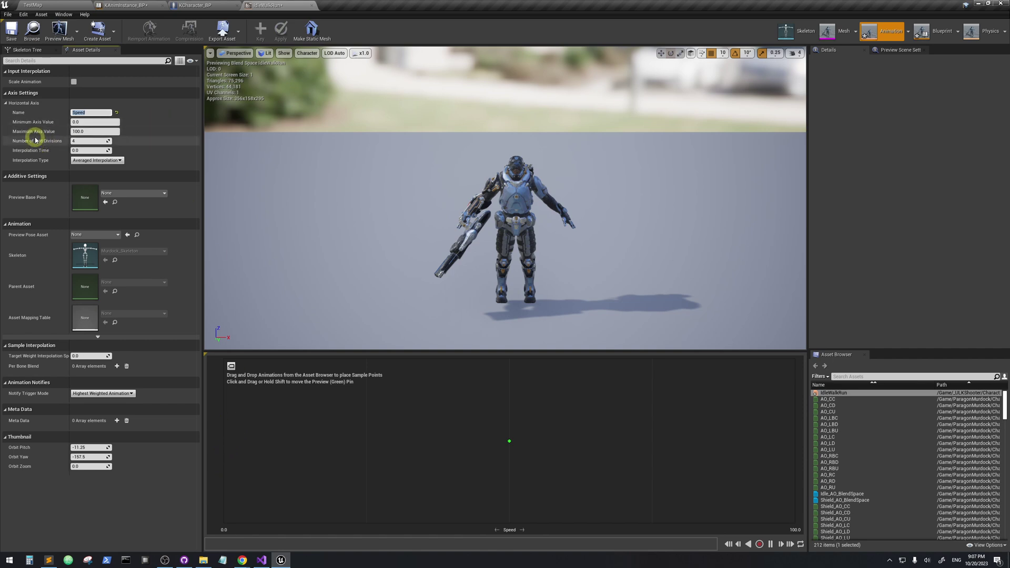
{"action": "left_click", "coordinate": [92, 132]}
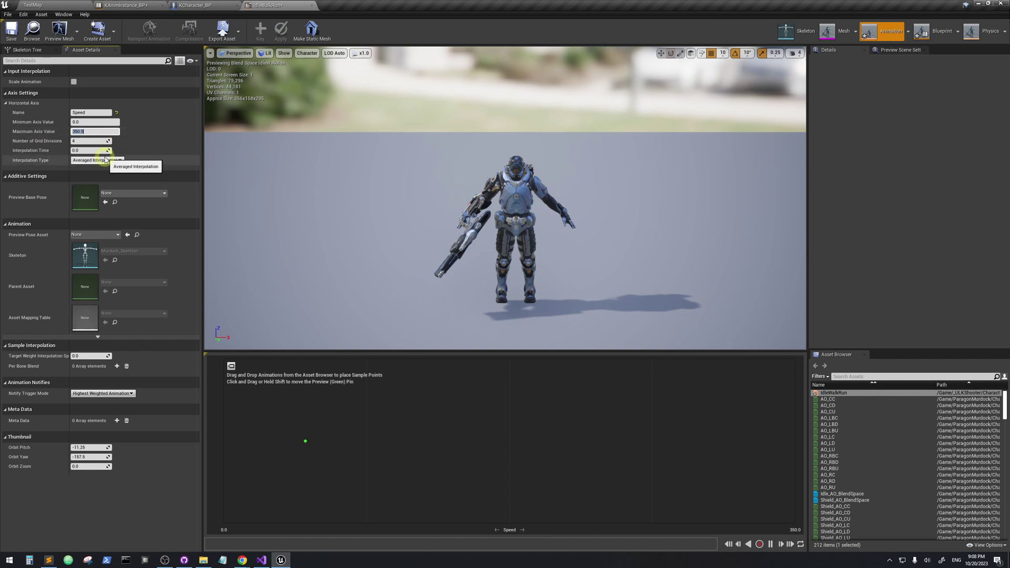
{"action": "left_click", "coordinate": [650, 399]}
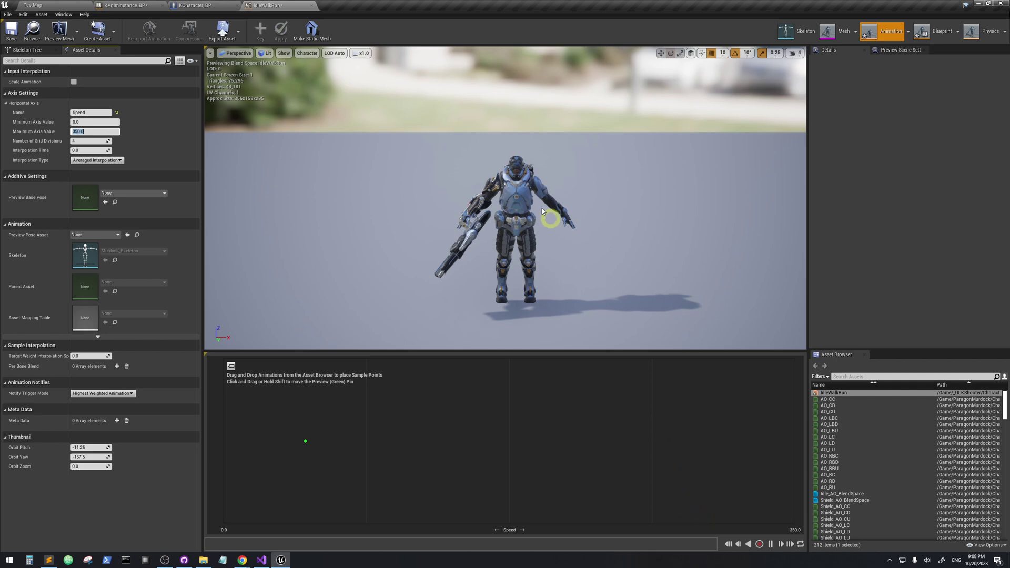
{"action": "left_click", "coordinate": [191, 7]}
{"action": "left_click", "coordinate": [236, 144]}
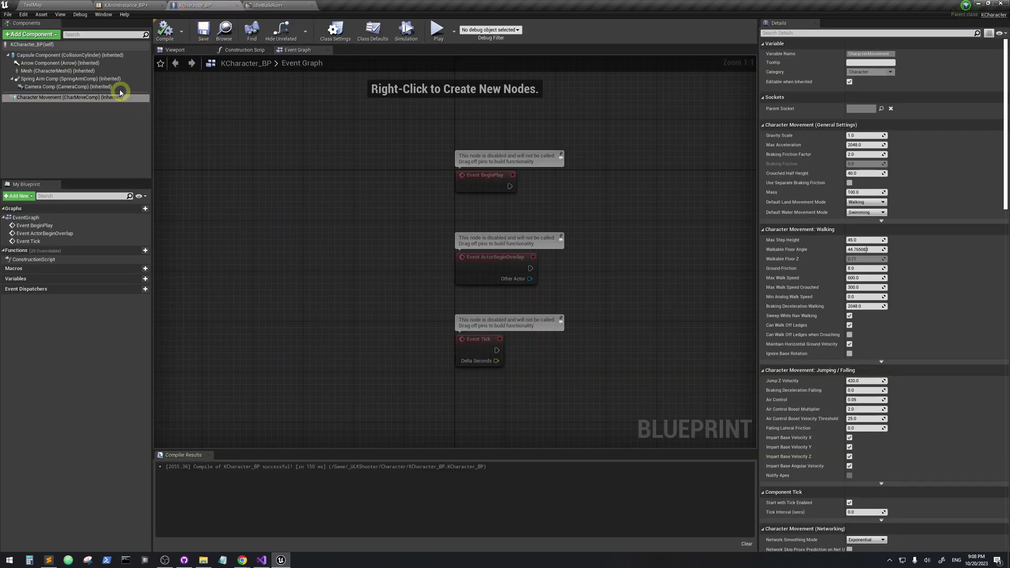
{"action": "left_click", "coordinate": [86, 121]}
{"action": "left_click", "coordinate": [30, 99]}
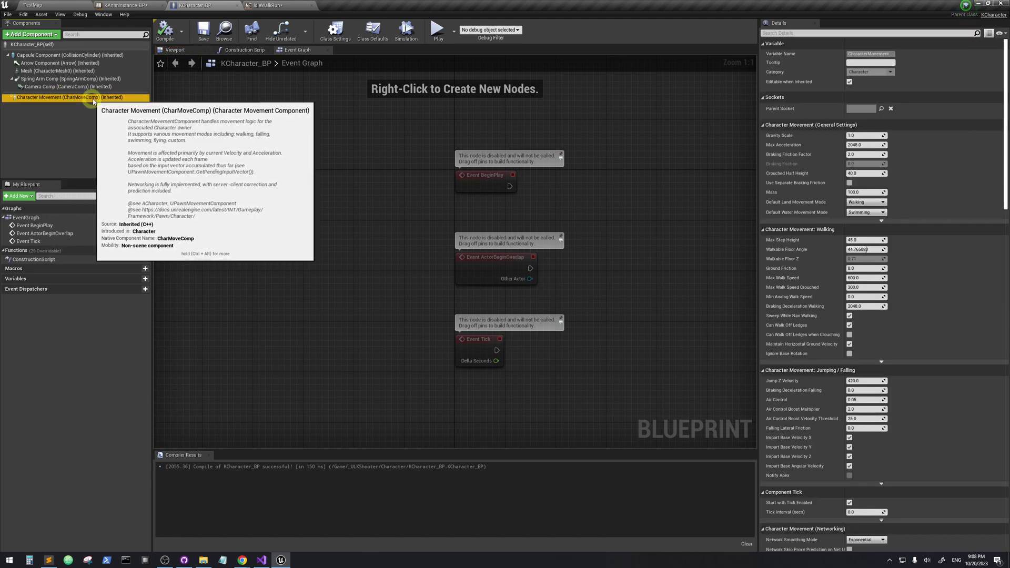
{"action": "left_click", "coordinate": [789, 34]}
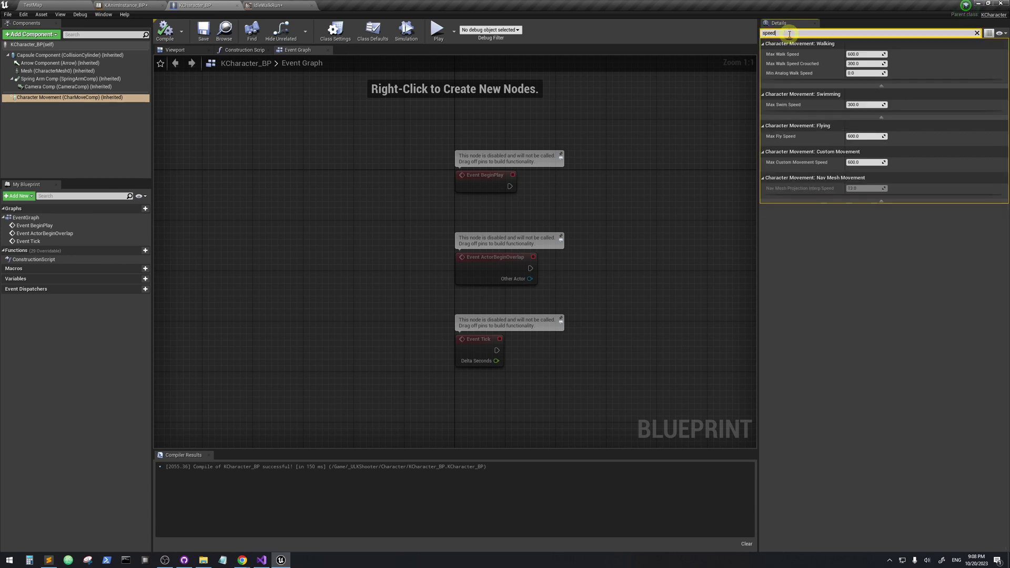
{"action": "mouse_move", "coordinate": [776, 58]}
{"action": "left_click", "coordinate": [286, 7]}
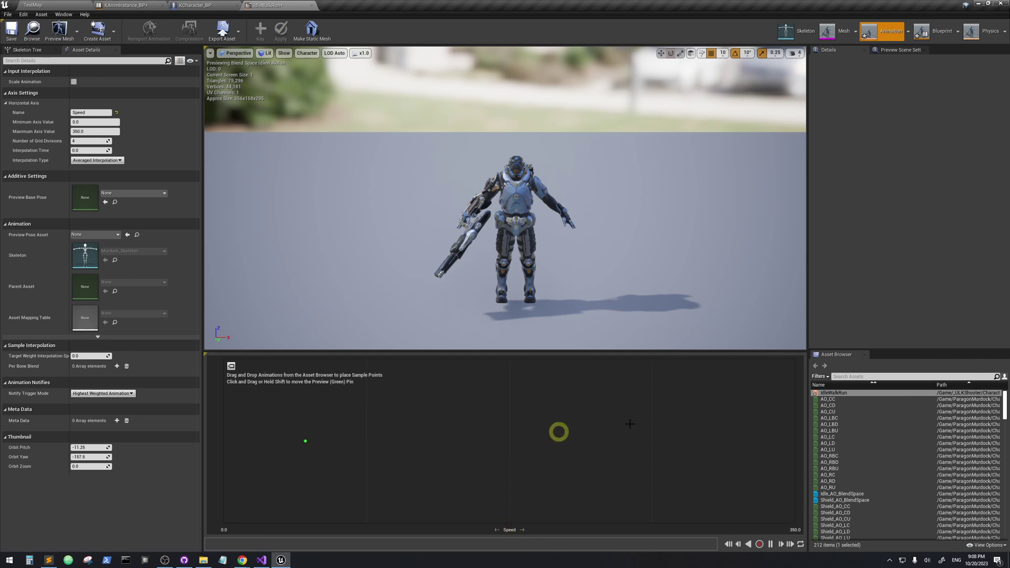
Step: Search for idle clips and preview the Idle_A_Loop animation in its editor
{"action": "left_click", "coordinate": [861, 376]}
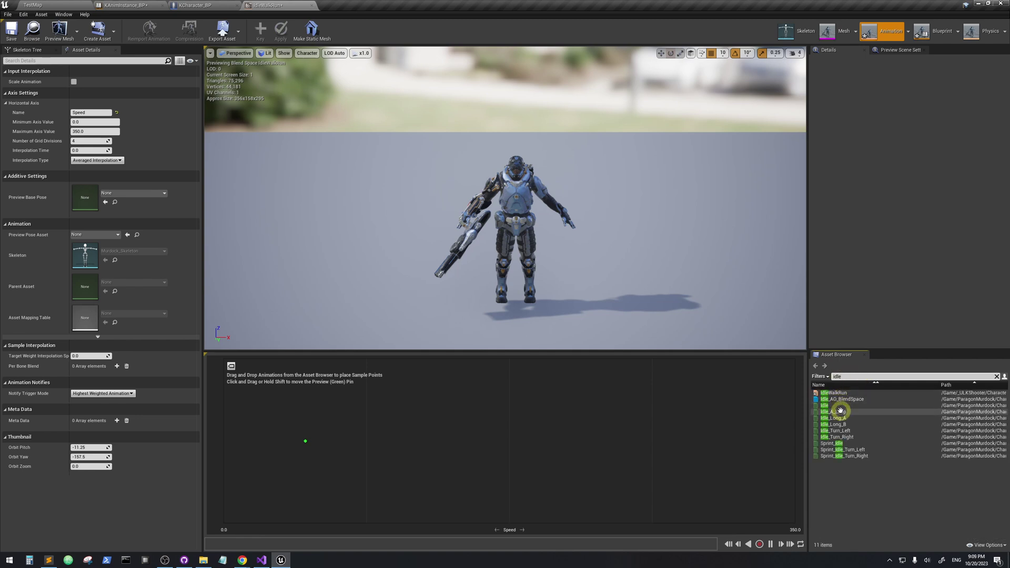
{"action": "left_click", "coordinate": [838, 411]}
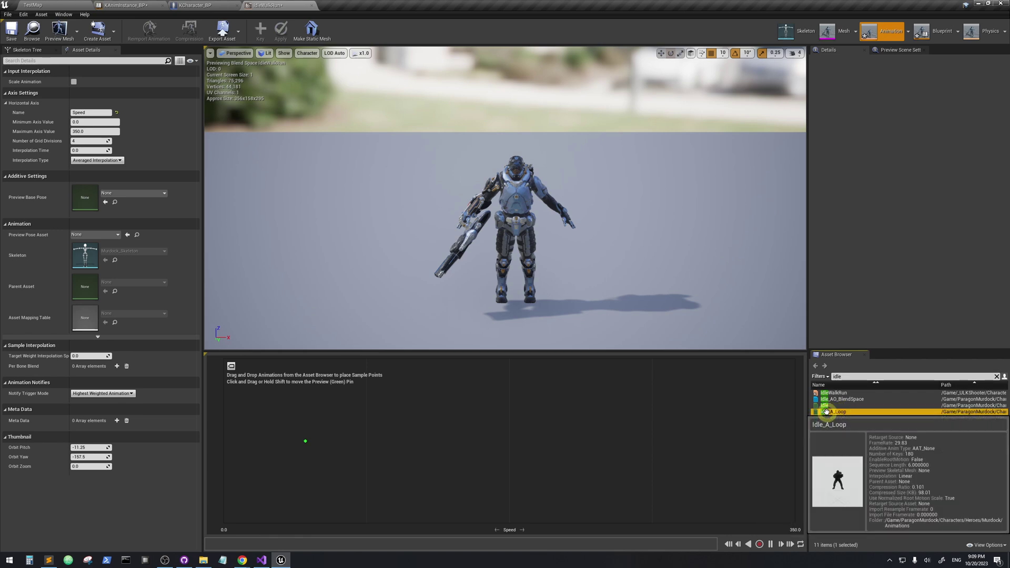
{"action": "double_click", "coordinate": [826, 412]}
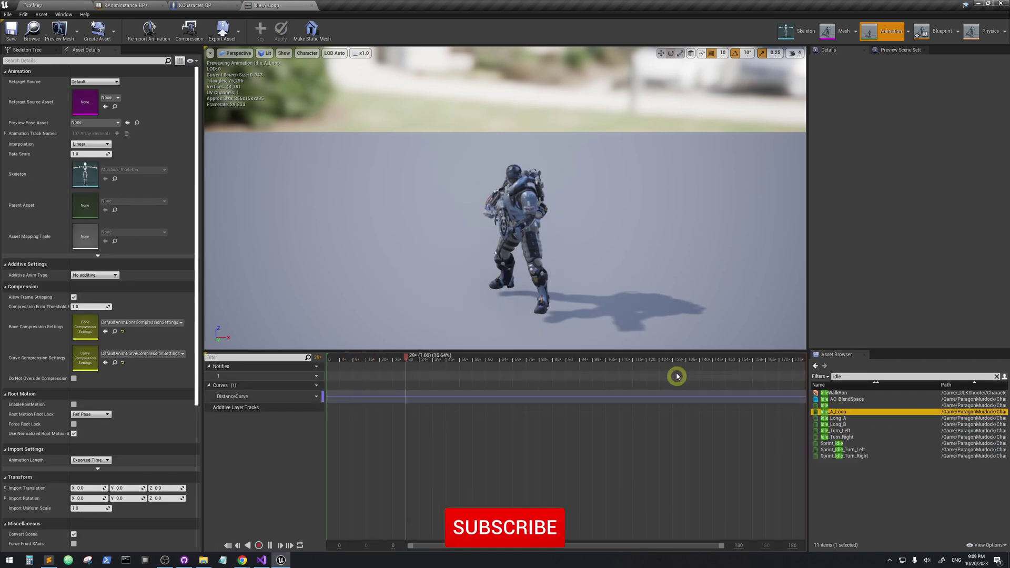
{"action": "left_click_drag", "start_coordinate": [553, 278], "coordinate": [629, 270]}
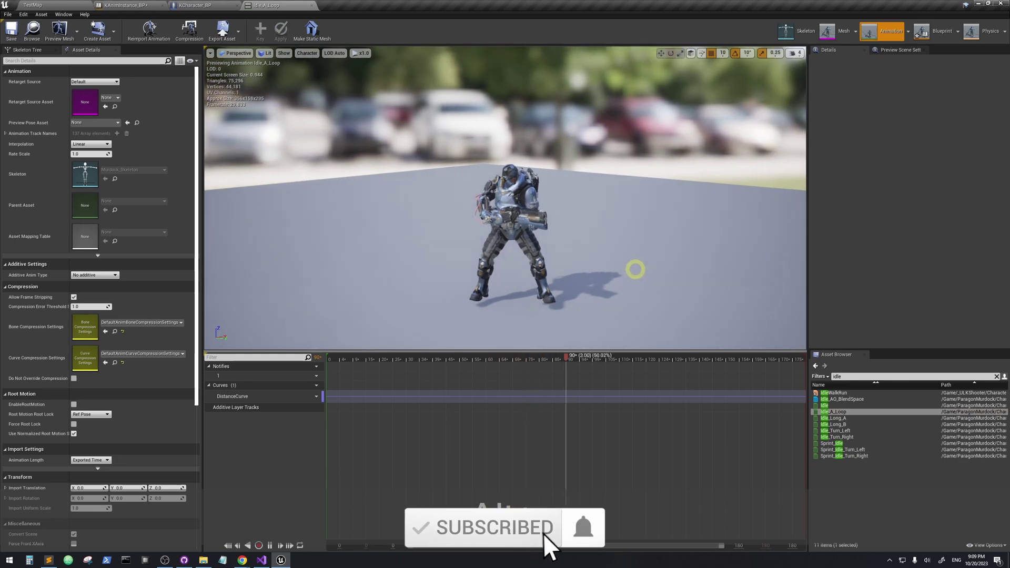
{"action": "scroll", "coordinate": [480, 234], "scroll_direction": "up", "scroll_amount": 4}
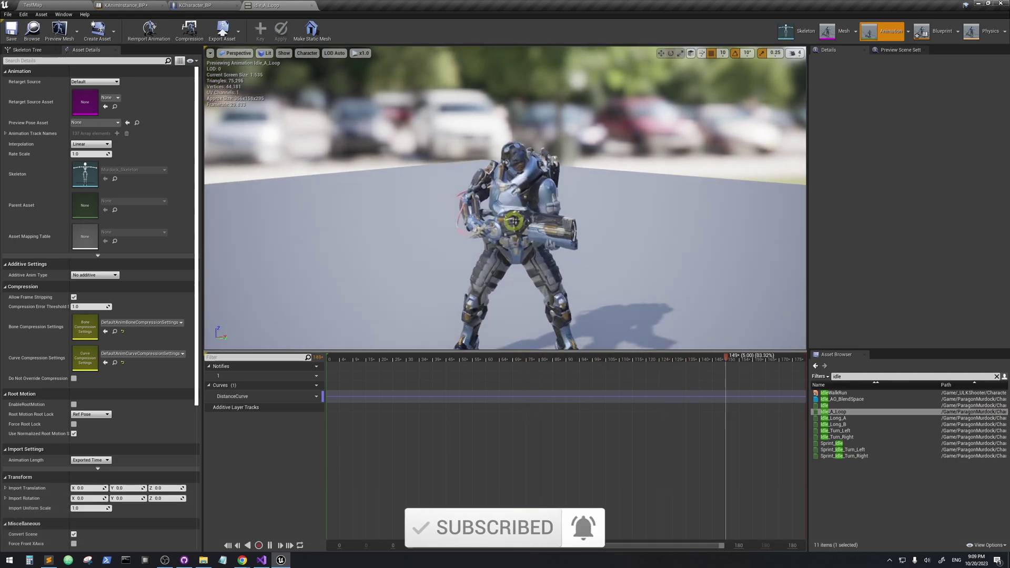
{"action": "left_click_drag", "start_coordinate": [535, 273], "coordinate": [564, 258], "text": "alt"}
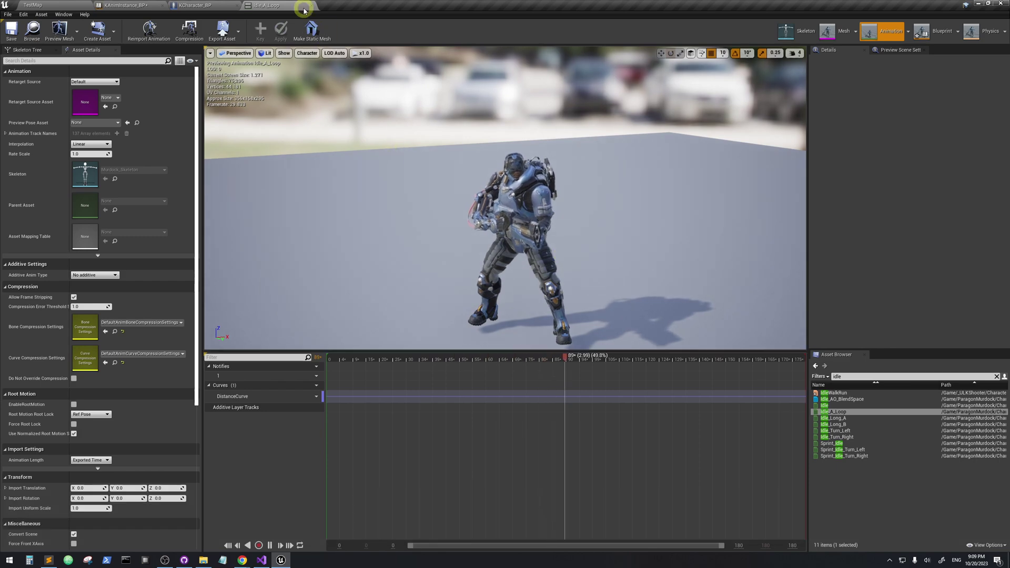
{"action": "left_click", "coordinate": [57, 7]}
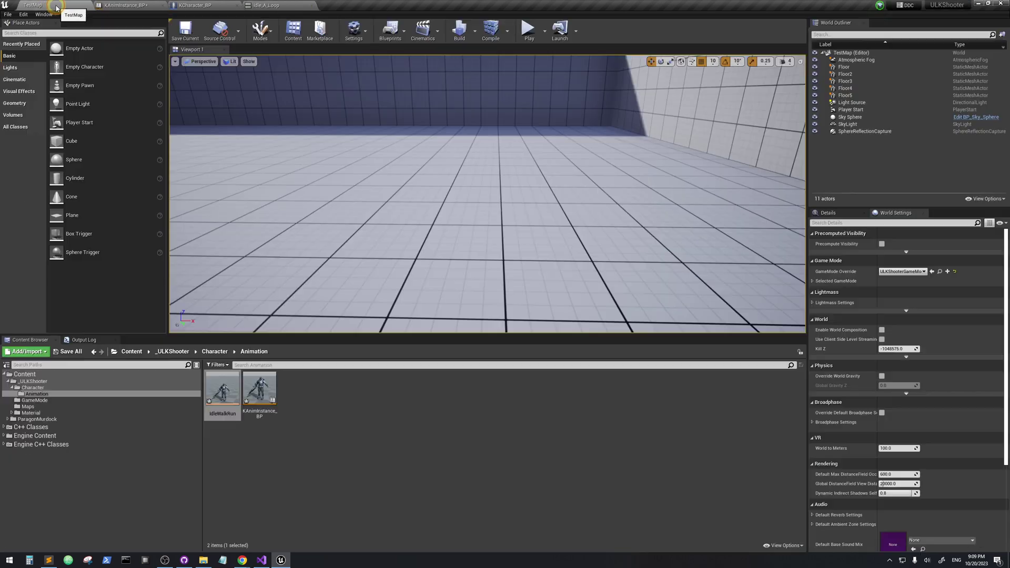
Step: Place Idle_A_Loop on the IdleWalkRun grid at Speed 0
{"action": "double_click", "coordinate": [224, 396]}
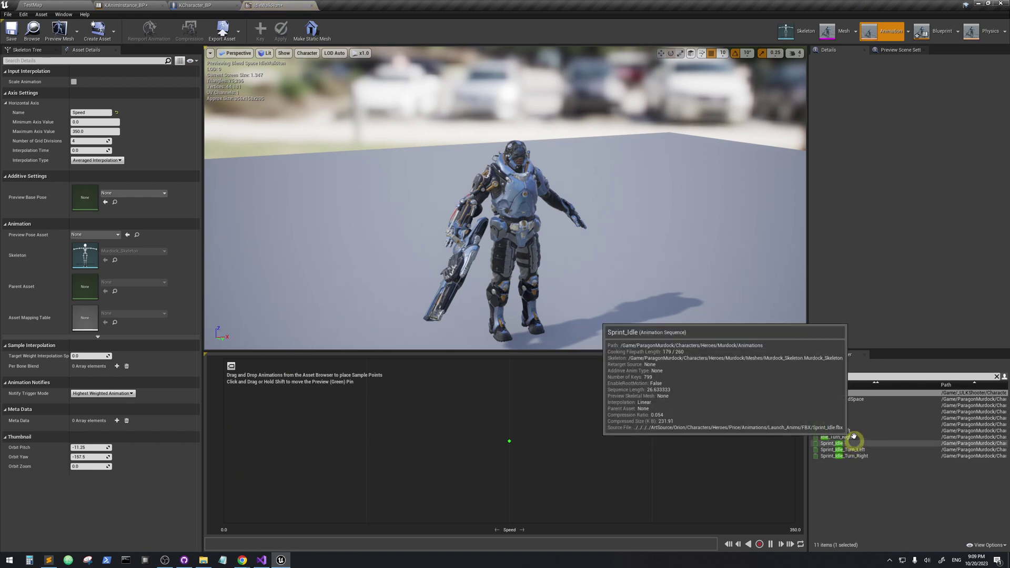
{"action": "left_click", "coordinate": [848, 412]}
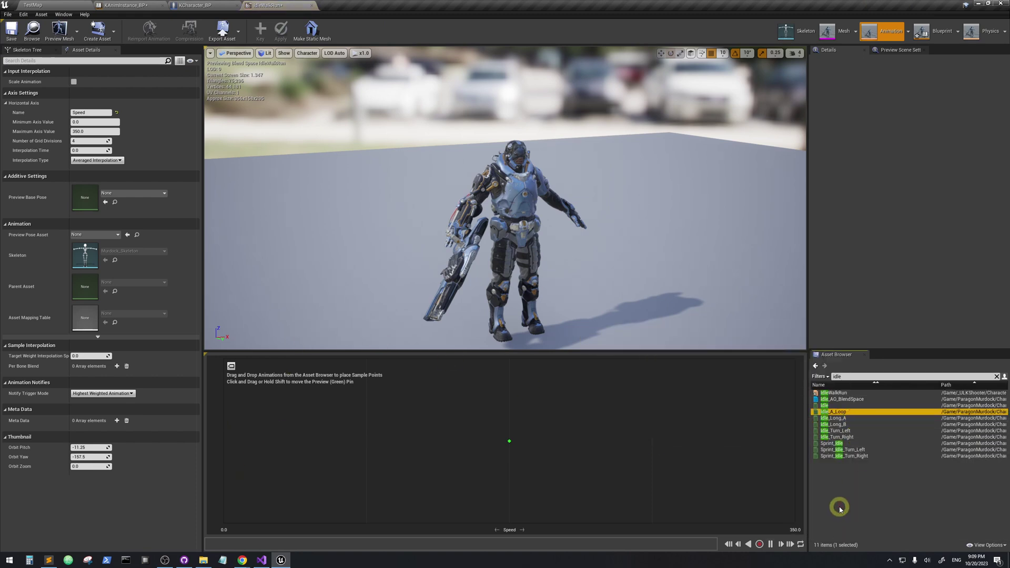
{"action": "left_click_drag", "start_coordinate": [839, 412], "coordinate": [450, 410]}
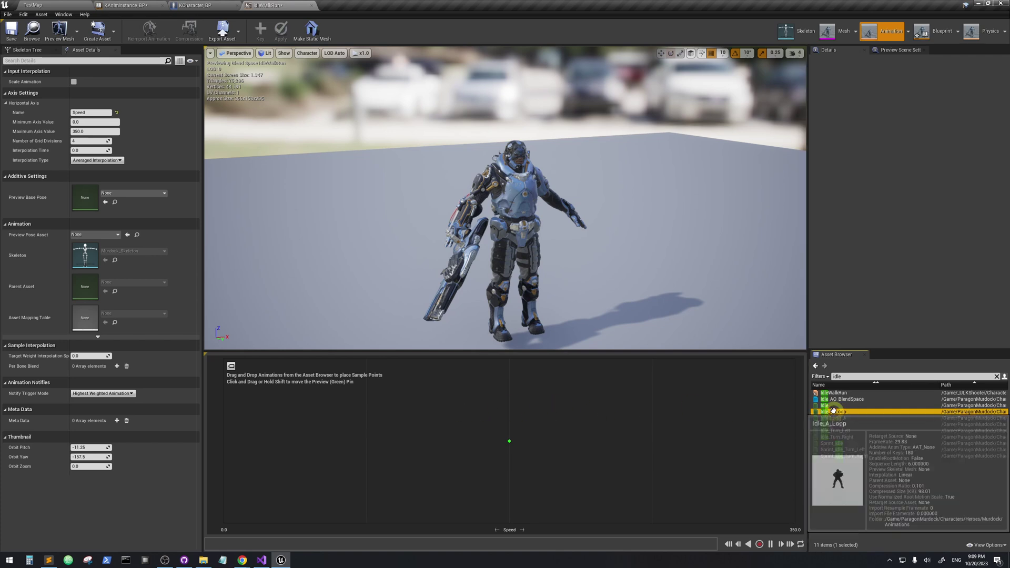
{"action": "left_click_drag", "start_coordinate": [833, 413], "coordinate": [225, 441]}
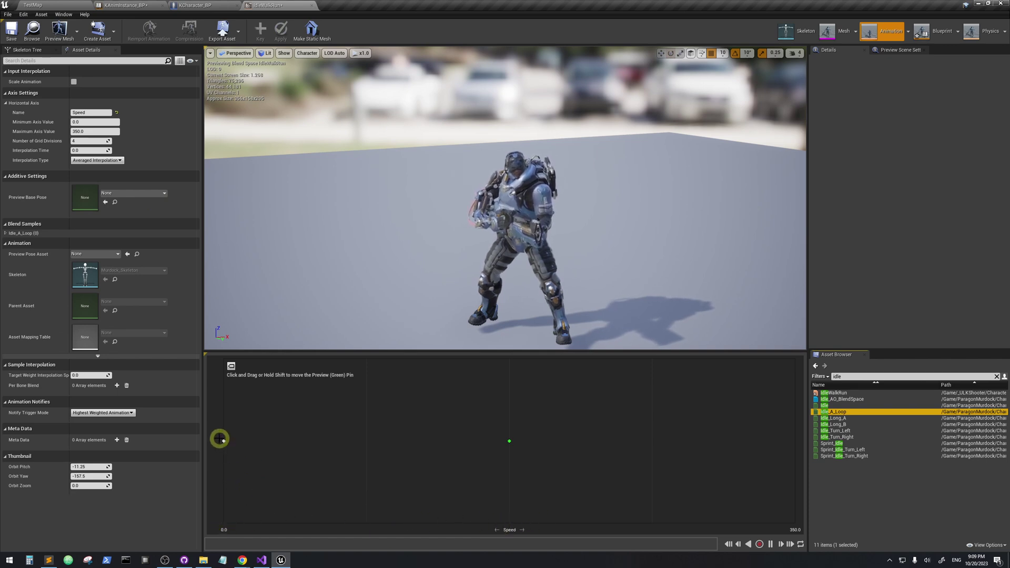
{"action": "left_click", "coordinate": [225, 441]}
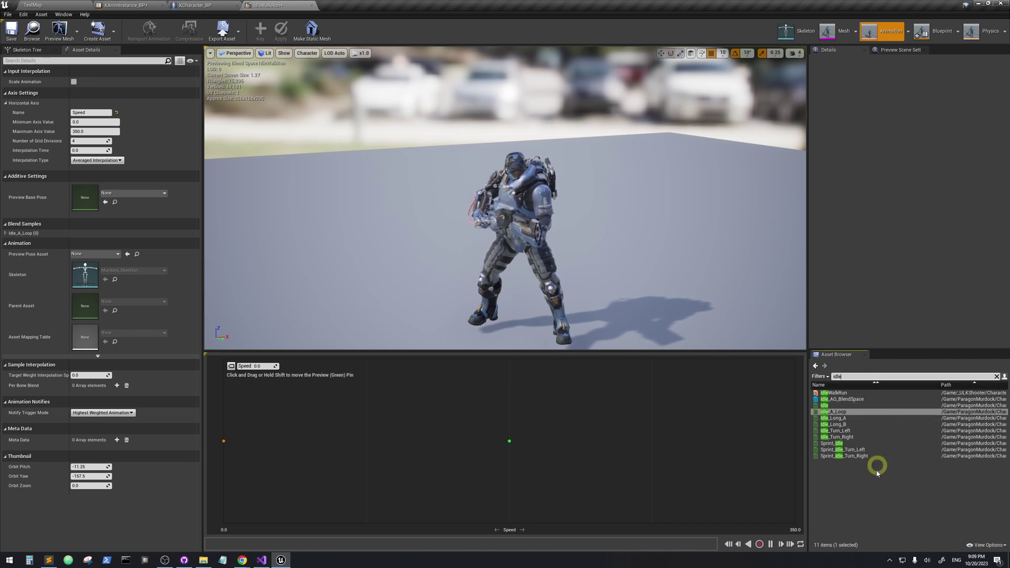
Step: Place Walk_Fwd midway along Speed and preview the idle-to-walk blend
{"action": "type", "text": "walk"}
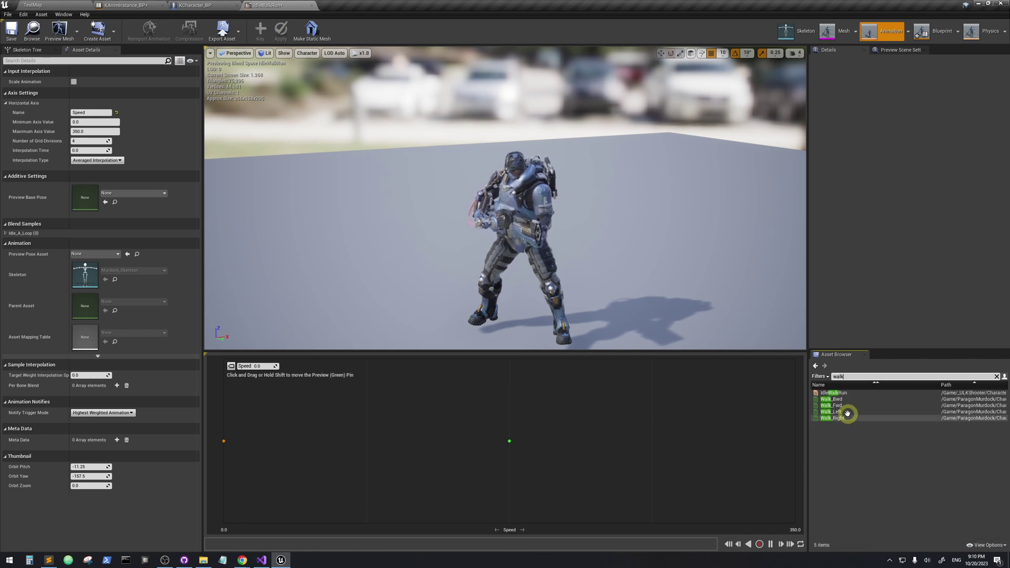
{"action": "left_click", "coordinate": [841, 405]}
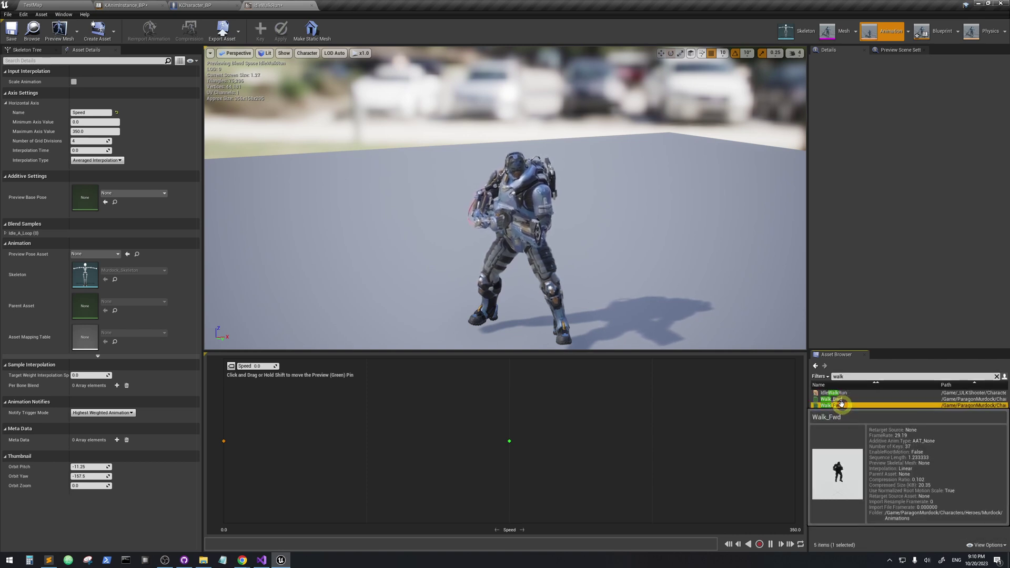
{"action": "left_click_drag", "start_coordinate": [841, 404], "coordinate": [511, 444]}
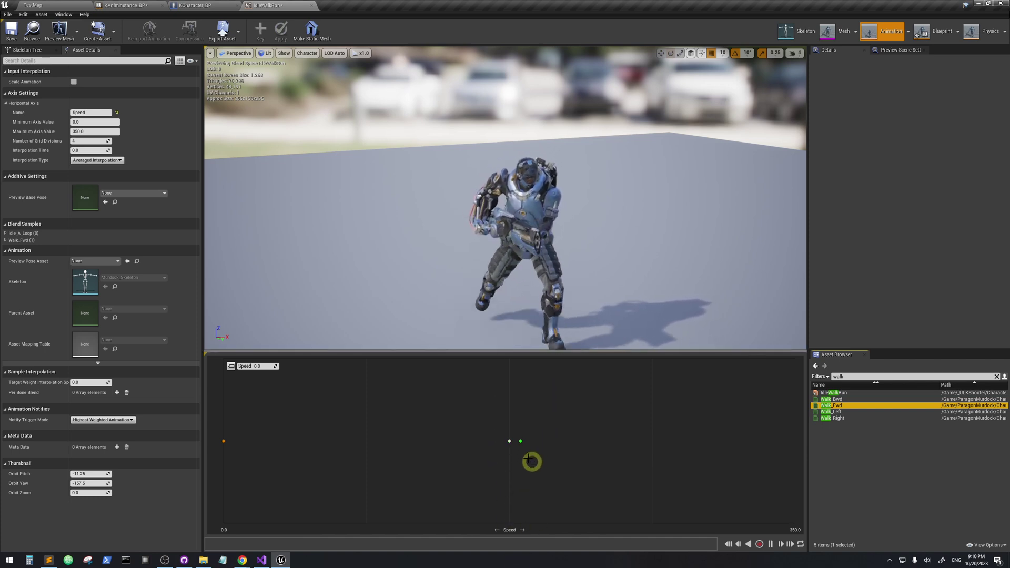
{"action": "key", "text": "ctrl"}
{"action": "key", "text": "shift"}
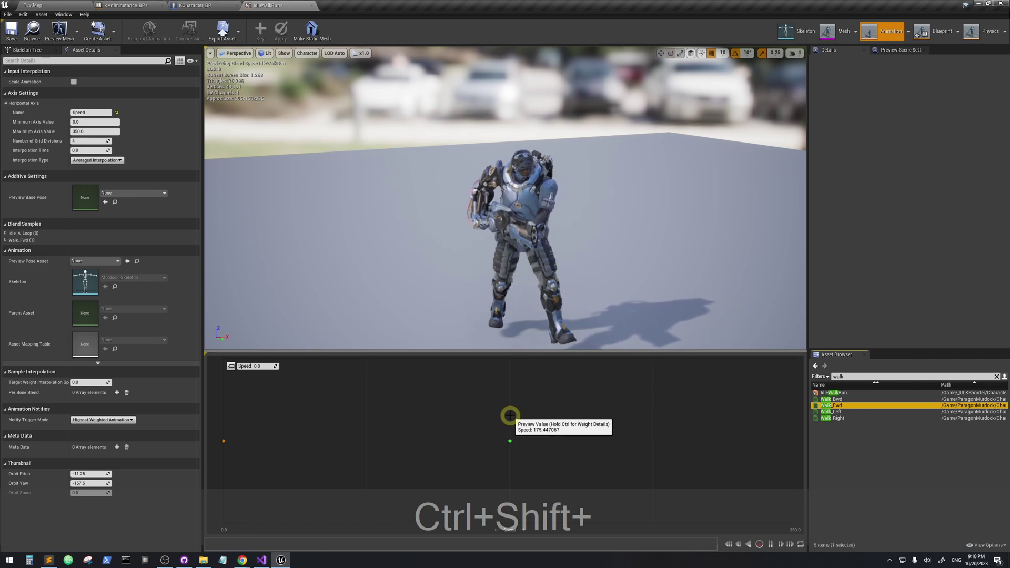
Step: Place Run_Fwd at Speed 350, preview the blend, and save IdleWalkRun
{"action": "left_click", "coordinate": [844, 376]}
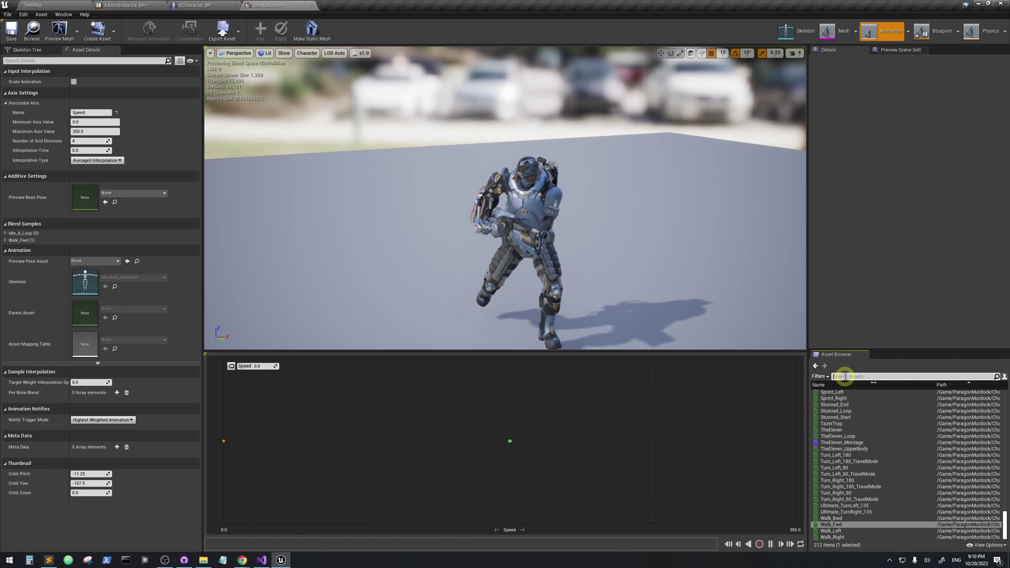
{"action": "type", "text": "run"}
{"action": "left_click", "coordinate": [841, 405]}
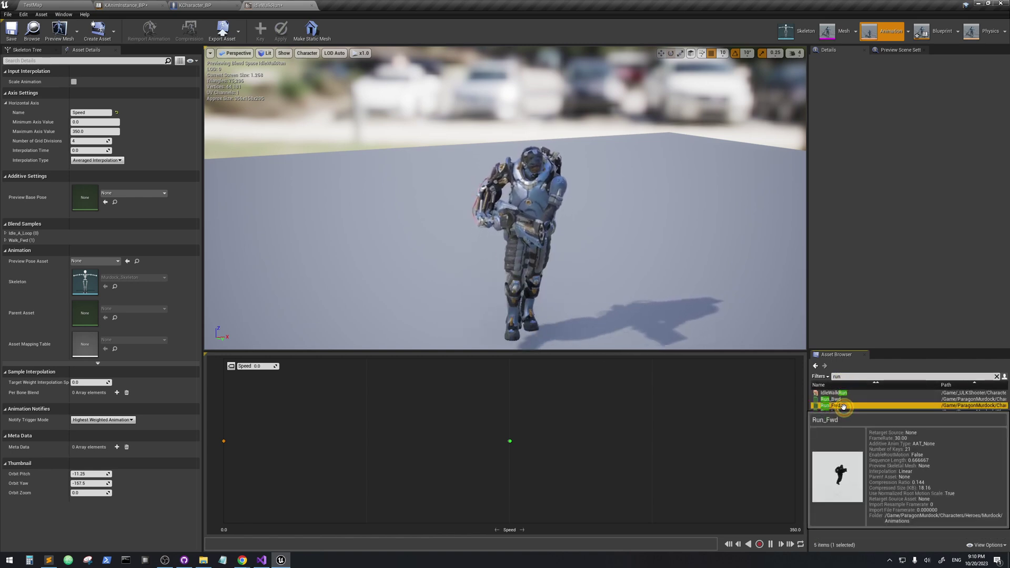
{"action": "left_click_drag", "start_coordinate": [844, 407], "coordinate": [796, 442]}
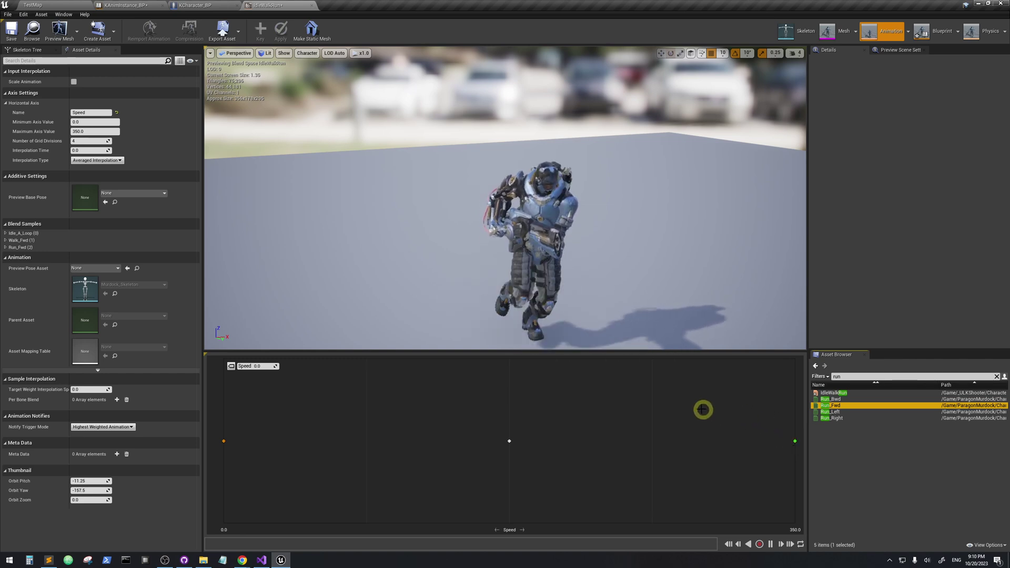
{"action": "key", "text": "shift"}
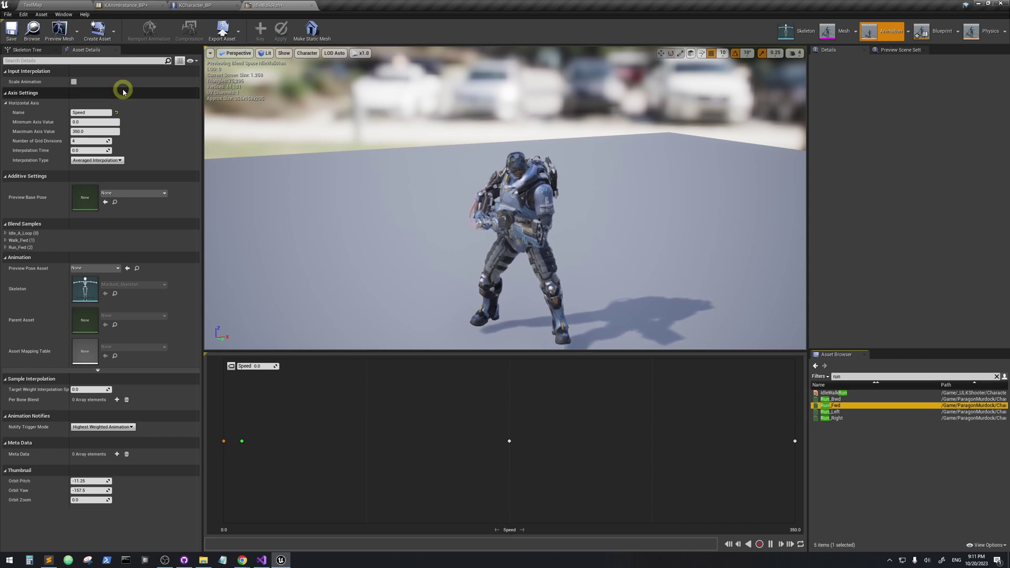
{"action": "left_click", "coordinate": [10, 32]}
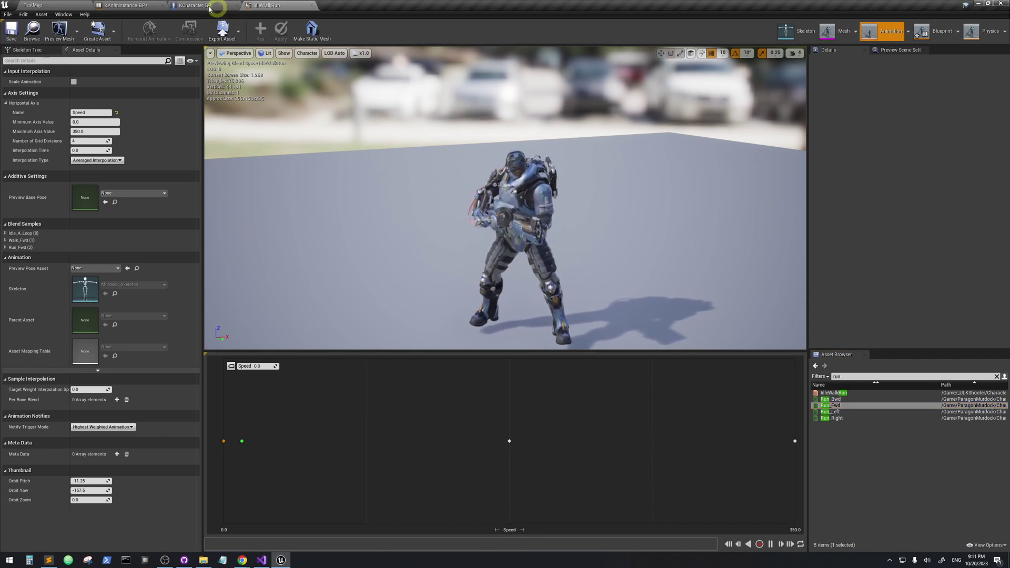
Step: In KAnimInstance_BP, go from the AnimGraph into the IdleWalkRun state machine, then the IdleWalkRun state graph
{"action": "left_click", "coordinate": [126, 5]}
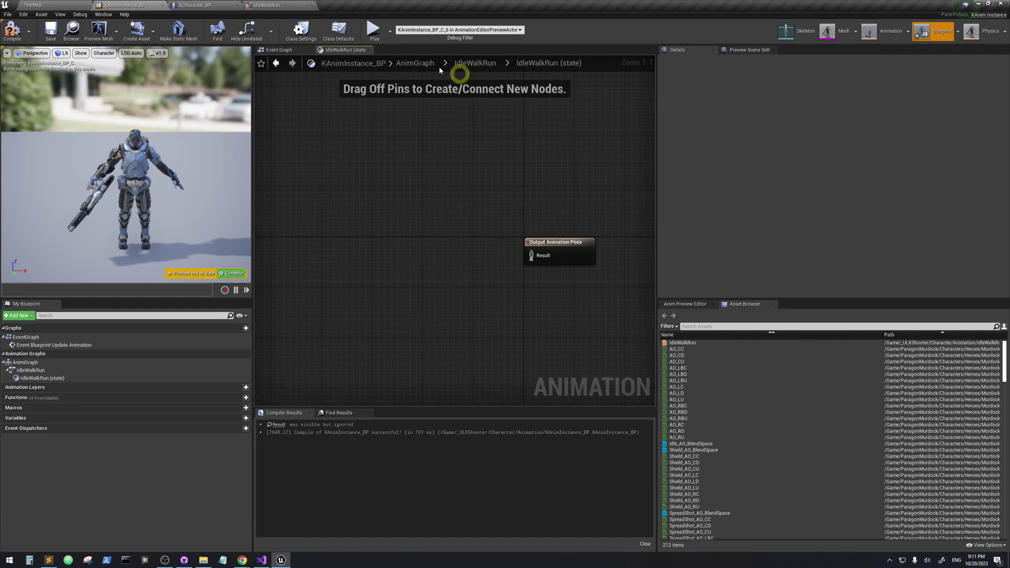
{"action": "left_click", "coordinate": [415, 63]}
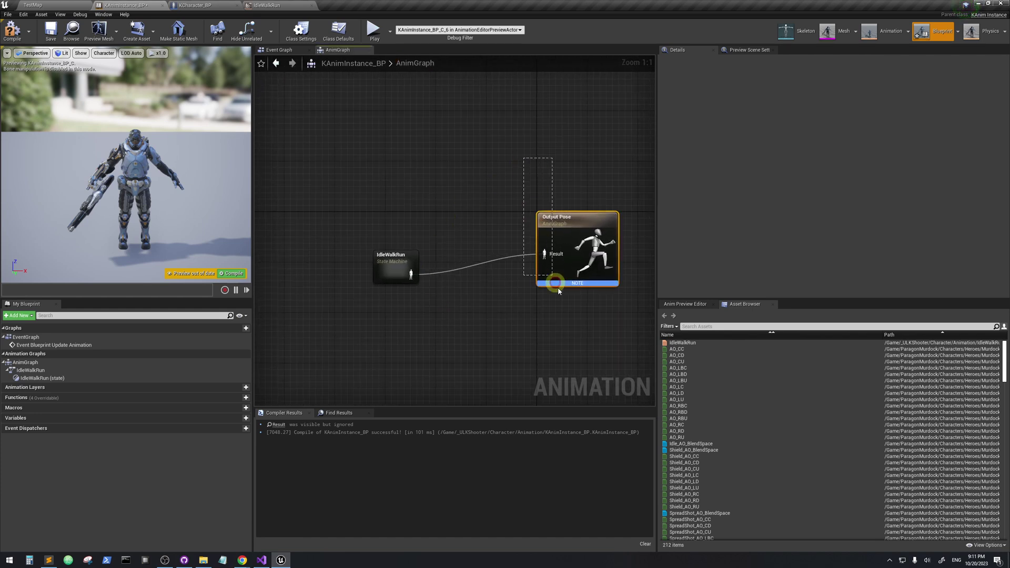
{"action": "left_click_drag", "start_coordinate": [559, 291], "coordinate": [587, 333]}
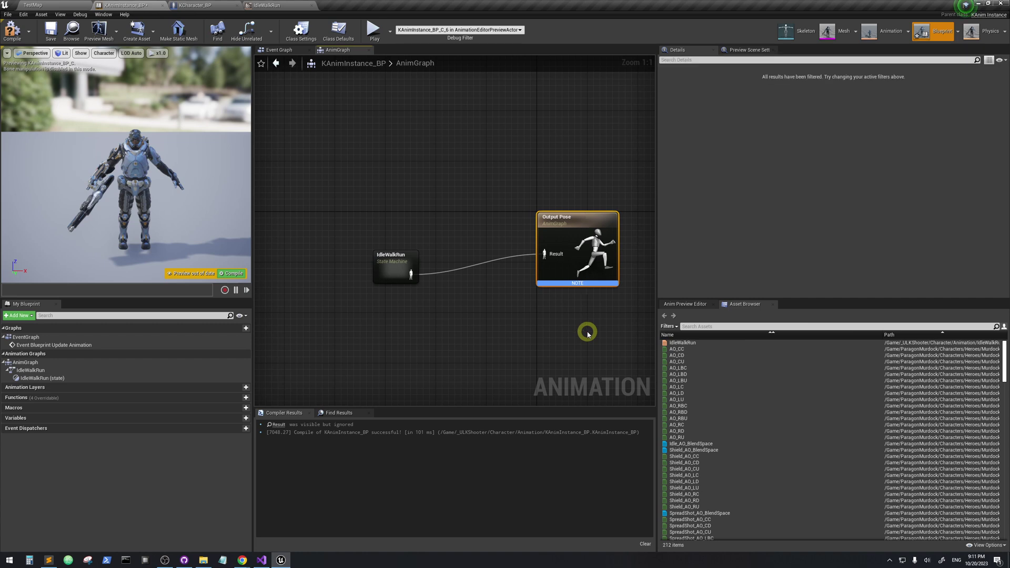
{"action": "left_click_drag", "start_coordinate": [343, 237], "coordinate": [421, 316]}
{"action": "double_click", "coordinate": [386, 270]}
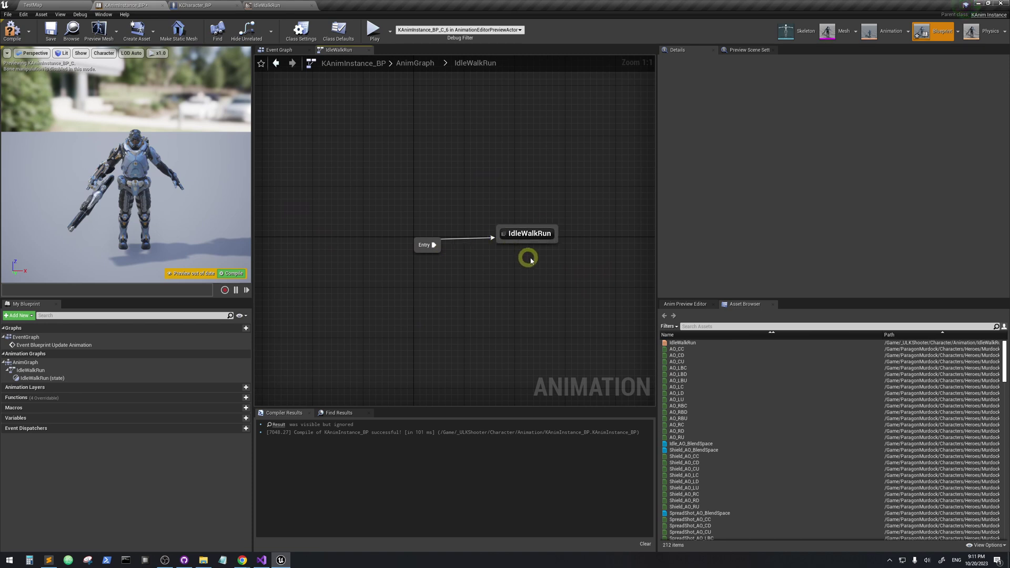
{"action": "left_click_drag", "start_coordinate": [530, 260], "coordinate": [530, 165]}
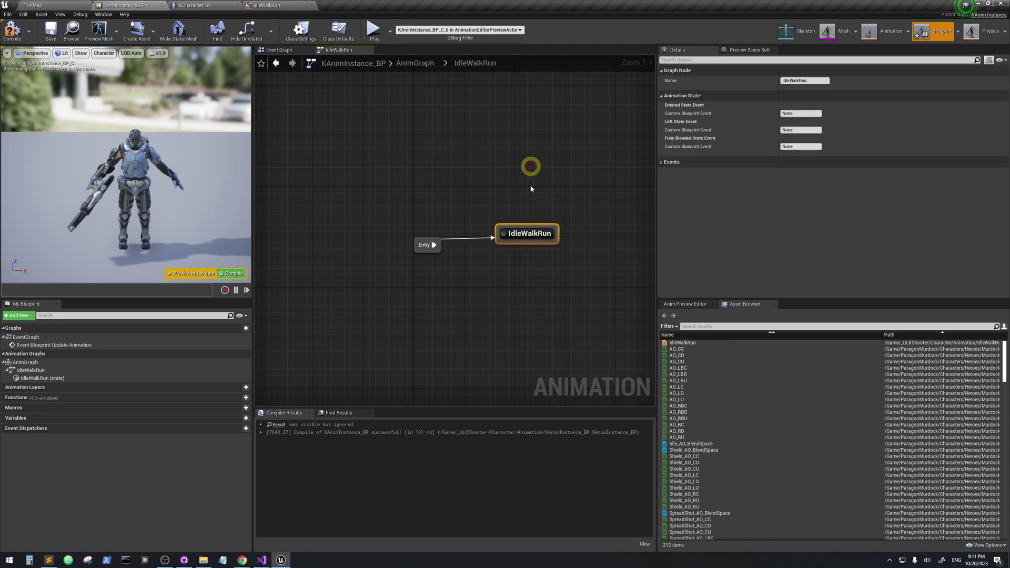
{"action": "double_click", "coordinate": [535, 236]}
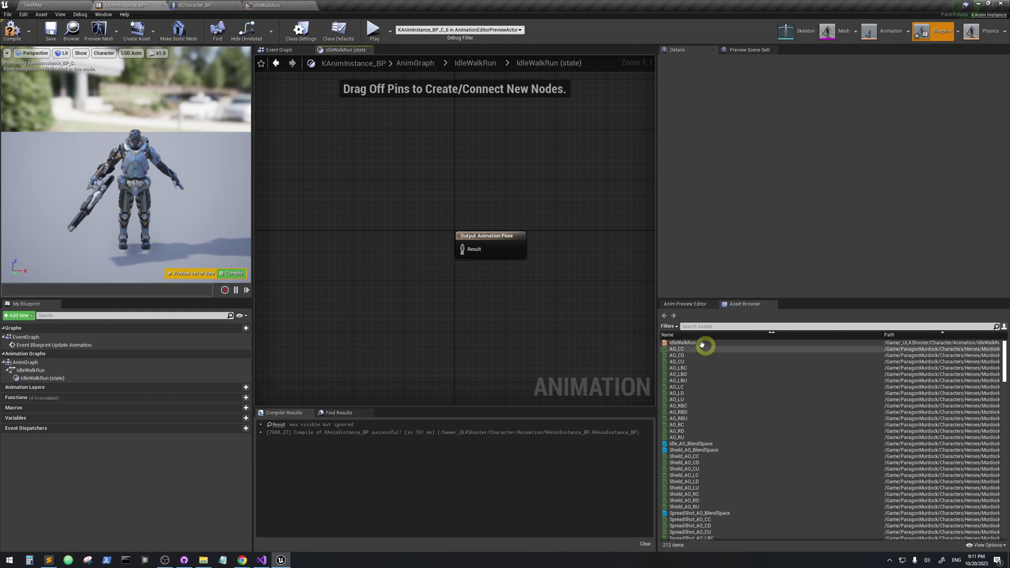
{"action": "left_click_drag", "start_coordinate": [368, 207], "coordinate": [422, 333]}
Step: Add an IdleWalkRun blend space player and connect its pose to Output Animation Pose
{"action": "left_click", "coordinate": [679, 343]}
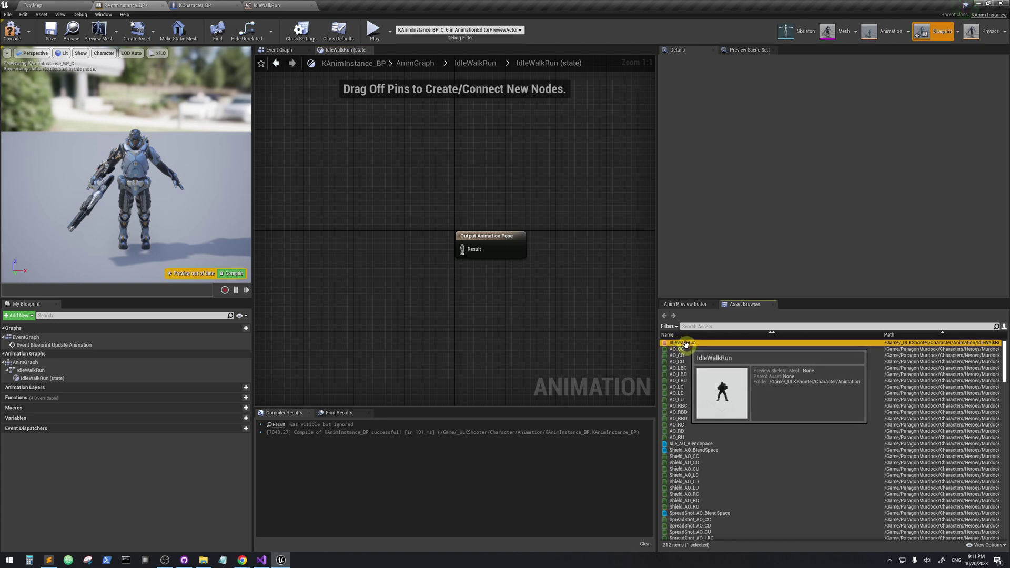
{"action": "left_click_drag", "start_coordinate": [685, 345], "coordinate": [323, 234]}
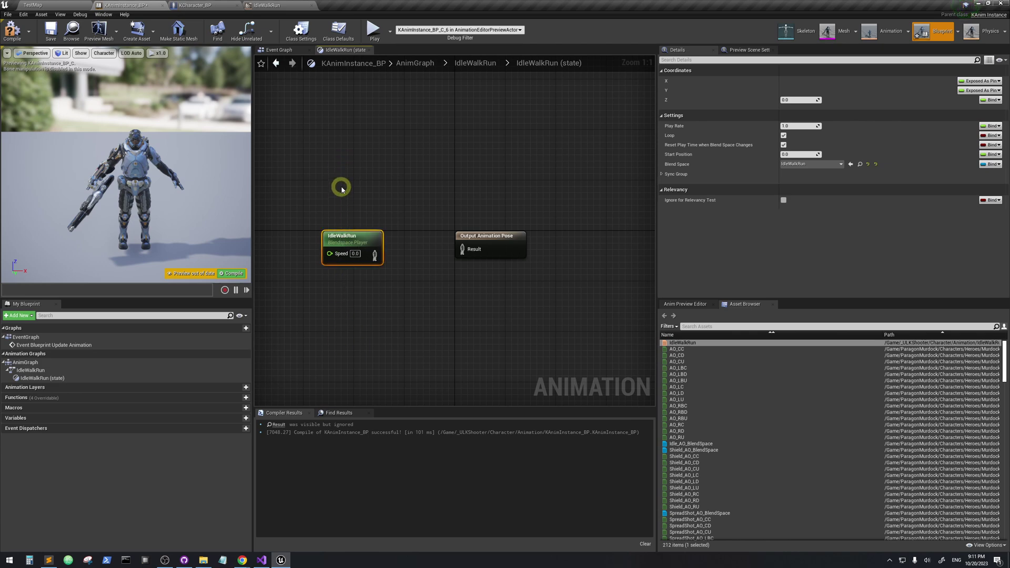
{"action": "left_click_drag", "start_coordinate": [342, 187], "coordinate": [353, 294]}
{"action": "left_click_drag", "start_coordinate": [356, 175], "coordinate": [355, 351]}
{"action": "left_click", "coordinate": [340, 185]}
{"action": "left_click_drag", "start_coordinate": [375, 255], "coordinate": [463, 248]}
{"action": "right_click_drag", "start_coordinate": [404, 296], "coordinate": [510, 316]}
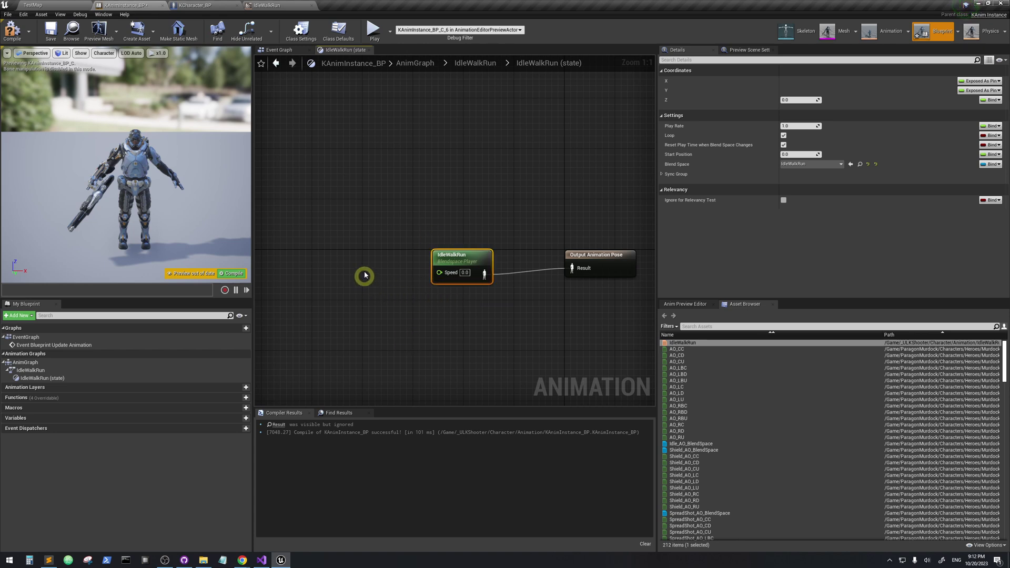
Step: Add a Get Speed node and wire it into the blend space player's Speed input
{"action": "right_click", "coordinate": [333, 237]}
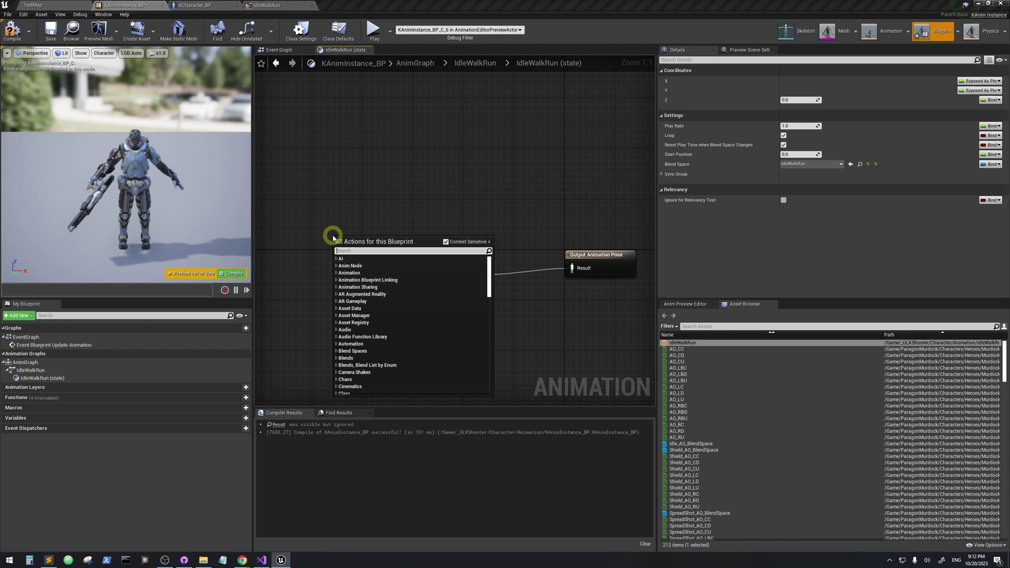
{"action": "type", "text": "git"}
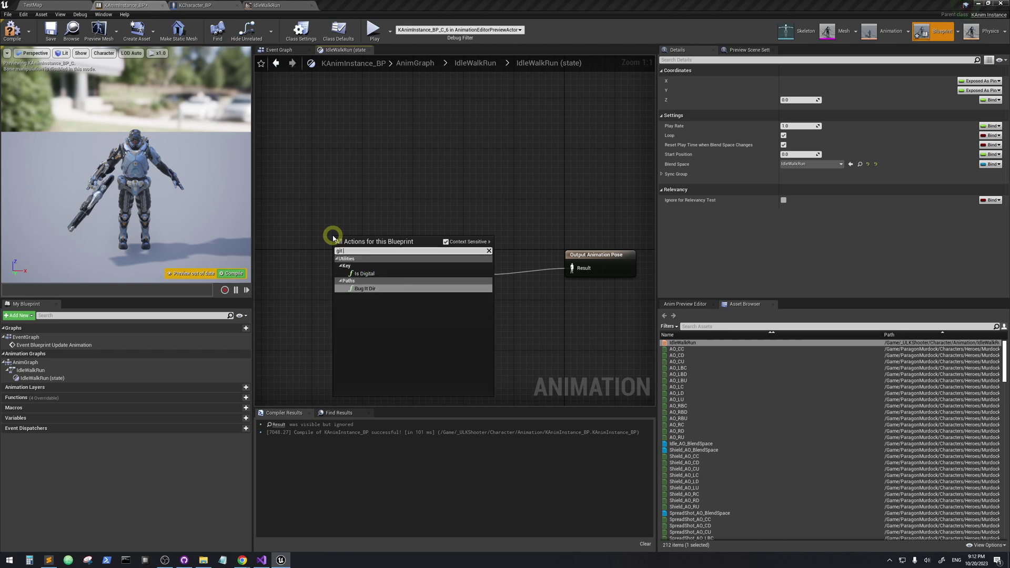
{"action": "key", "text": "BackSpace"}
{"action": "key", "text": "BackSpace"}
{"action": "type", "text": "et spee"}
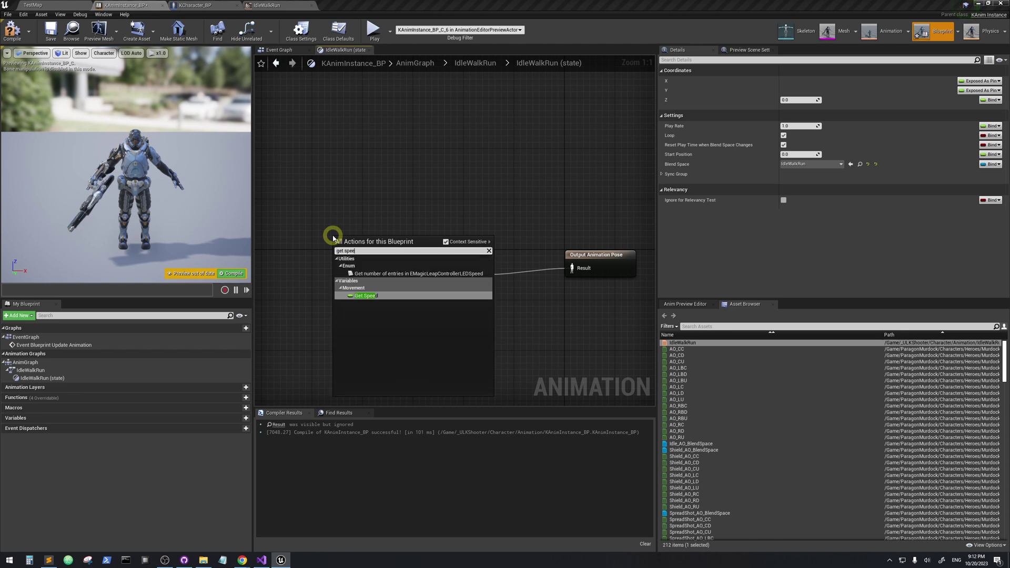
{"action": "key", "text": "Return"}
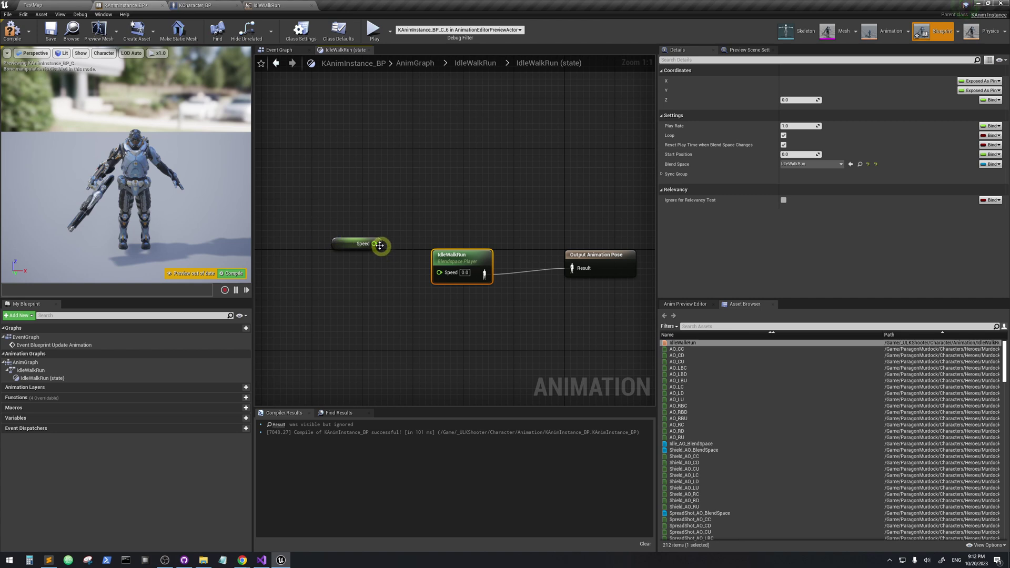
{"action": "left_click_drag", "start_coordinate": [375, 244], "coordinate": [439, 272]}
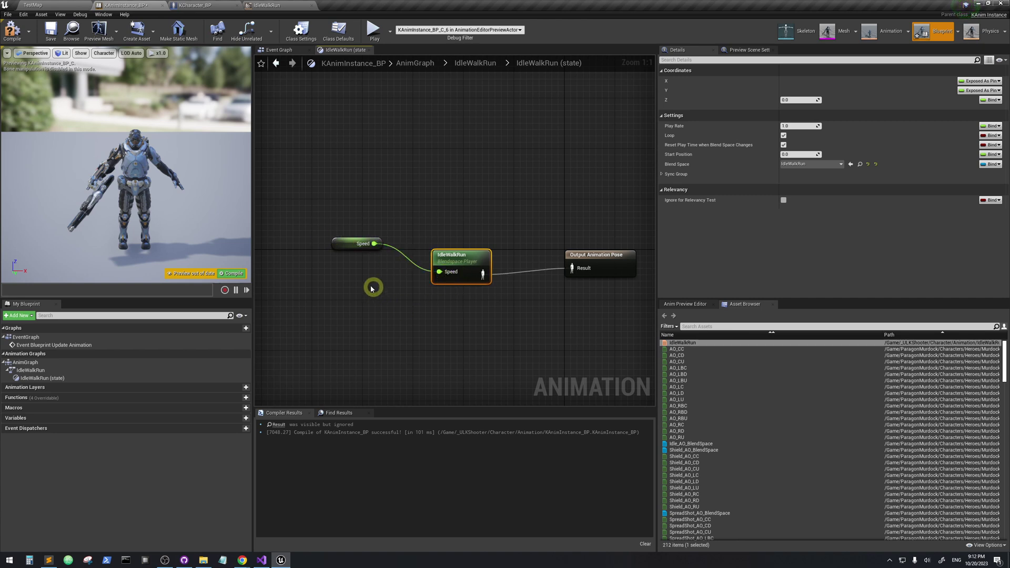
{"action": "left_click_drag", "start_coordinate": [369, 308], "coordinate": [345, 175]}
Step: In Visual Studio, check the header variables, then inspect NativeUpdateAnimation's Speed assignment in KAnimInstance.cpp
{"action": "left_click", "coordinate": [262, 559]}
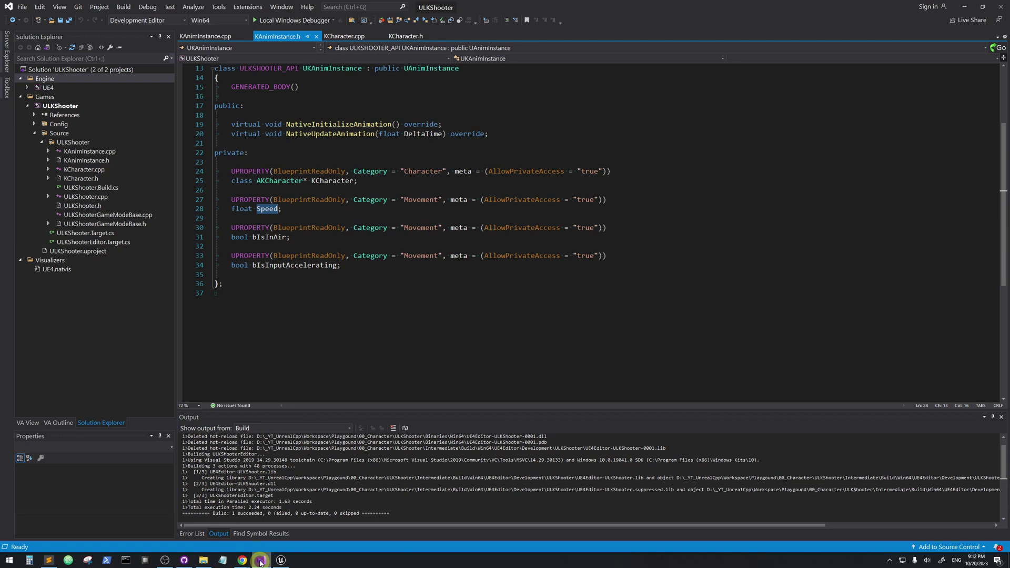
{"action": "double_click", "coordinate": [267, 237]}
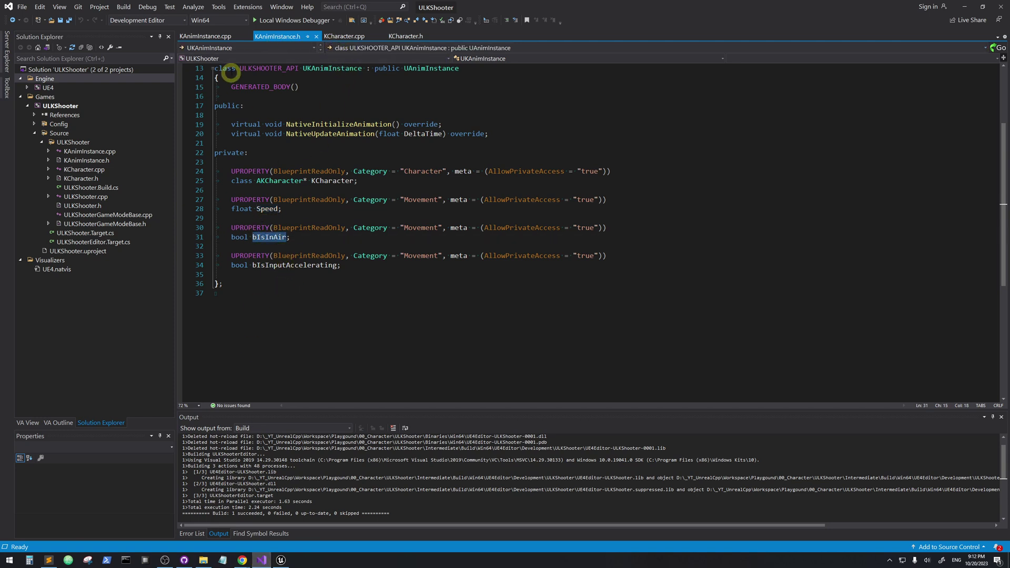
{"action": "left_click", "coordinate": [266, 209]}
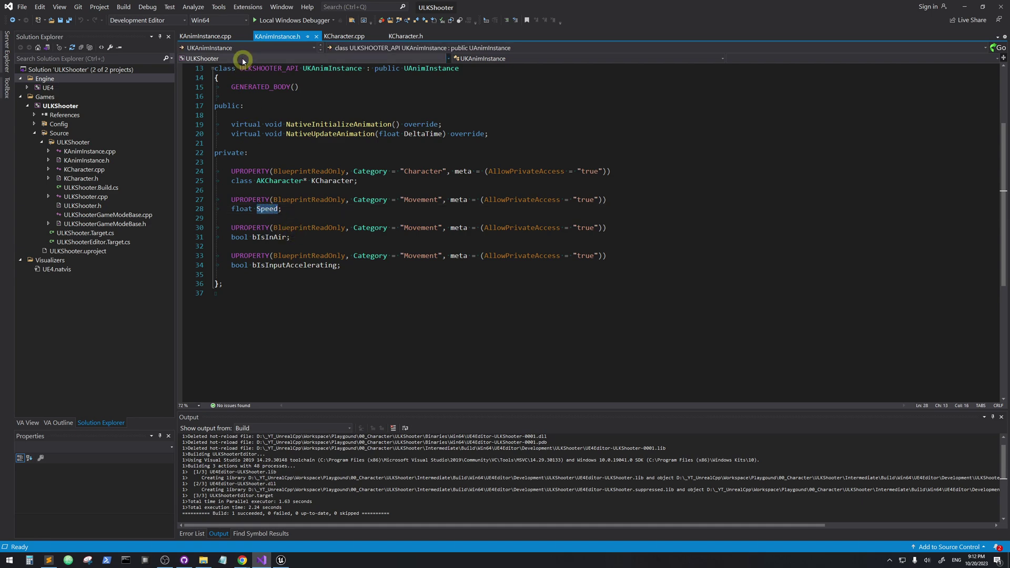
{"action": "key", "text": "alt+o"}
{"action": "scroll", "coordinate": [403, 271], "scroll_direction": "down", "scroll_amount": 4}
{"action": "scroll", "coordinate": [377, 264], "scroll_direction": "up", "scroll_amount": 3}
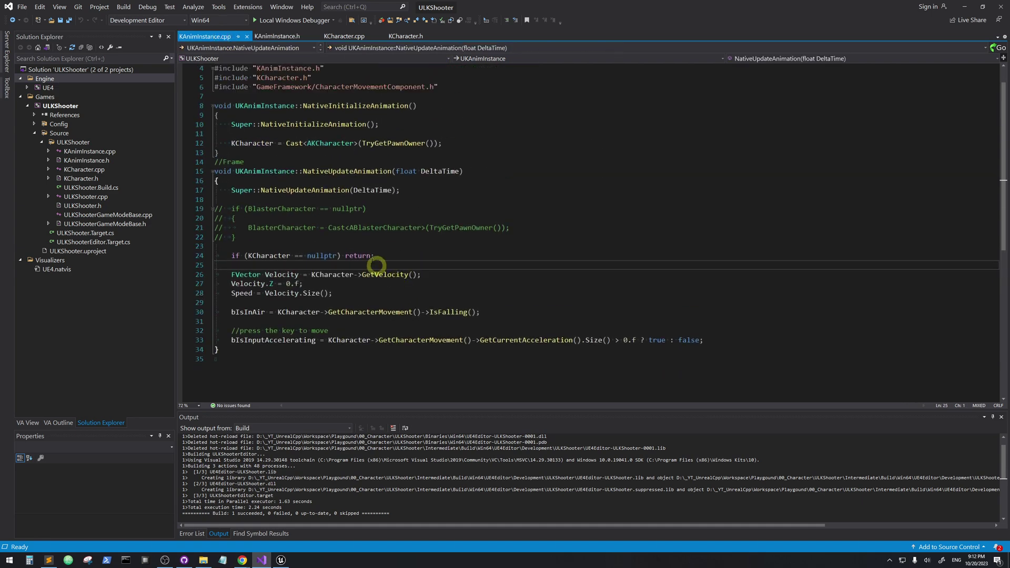
{"action": "left_click", "coordinate": [313, 168]}
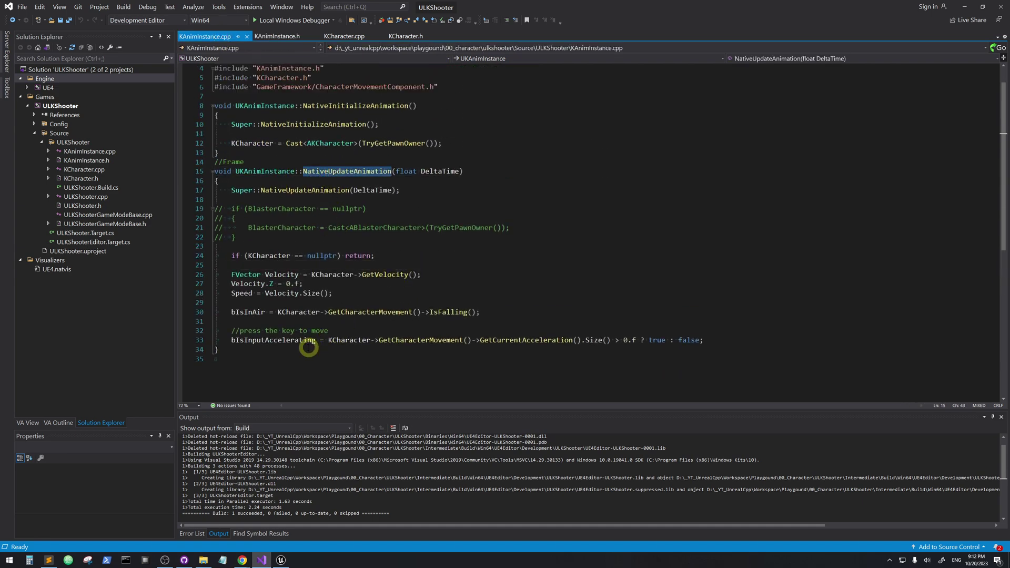
{"action": "double_click", "coordinate": [246, 295]}
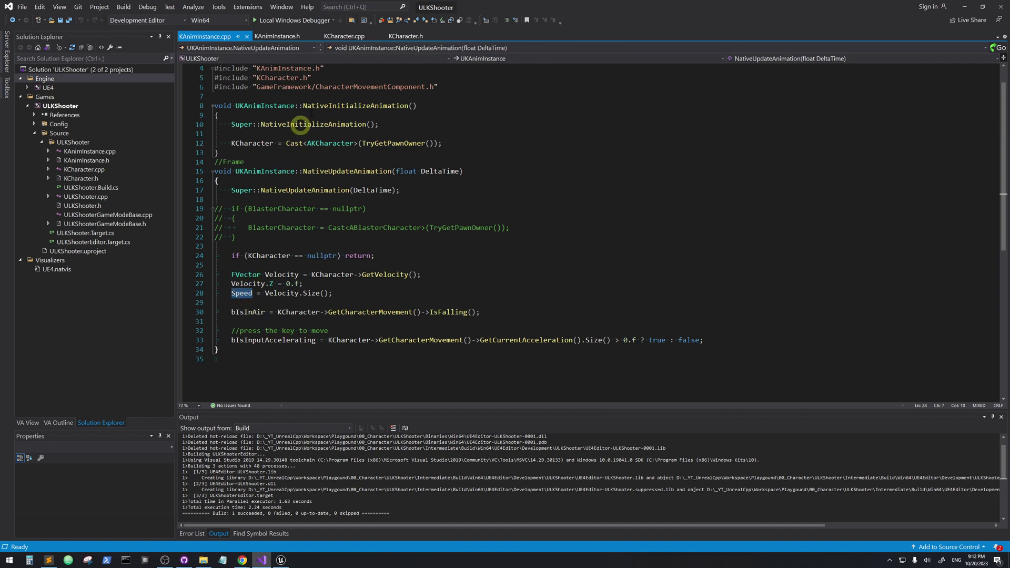
Step: Navigate back up to the main AnimGraph, select Output Pose and compile KAnimInstance_BP
{"action": "left_click", "coordinate": [281, 560]}
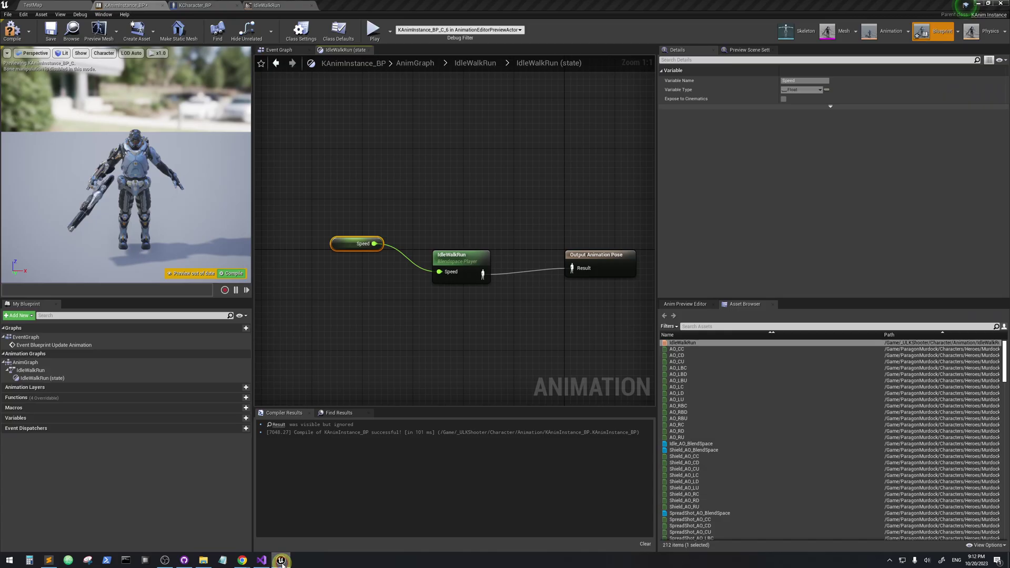
{"action": "left_click_drag", "start_coordinate": [453, 326], "coordinate": [447, 148]}
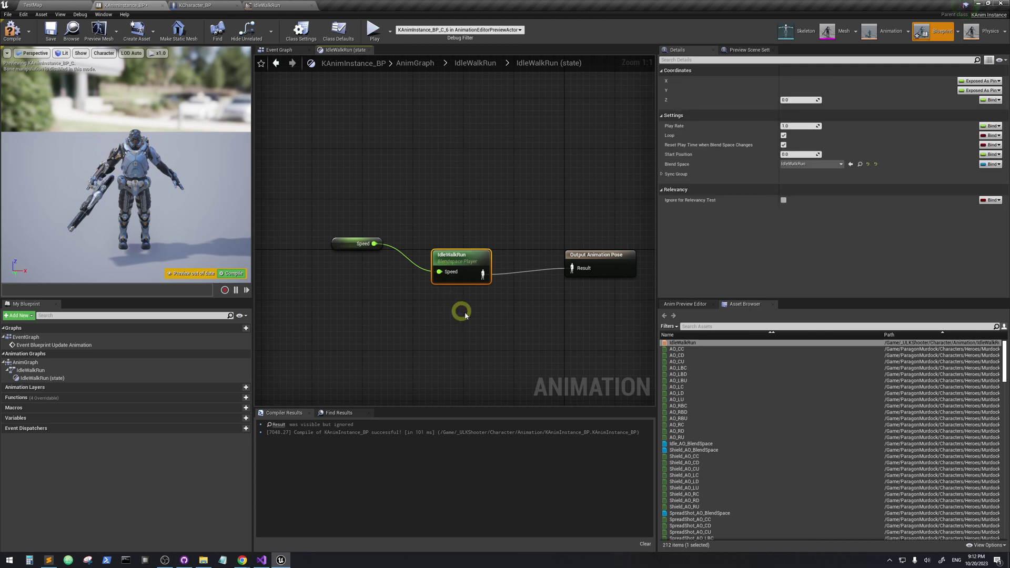
{"action": "left_click_drag", "start_coordinate": [612, 320], "coordinate": [584, 176]}
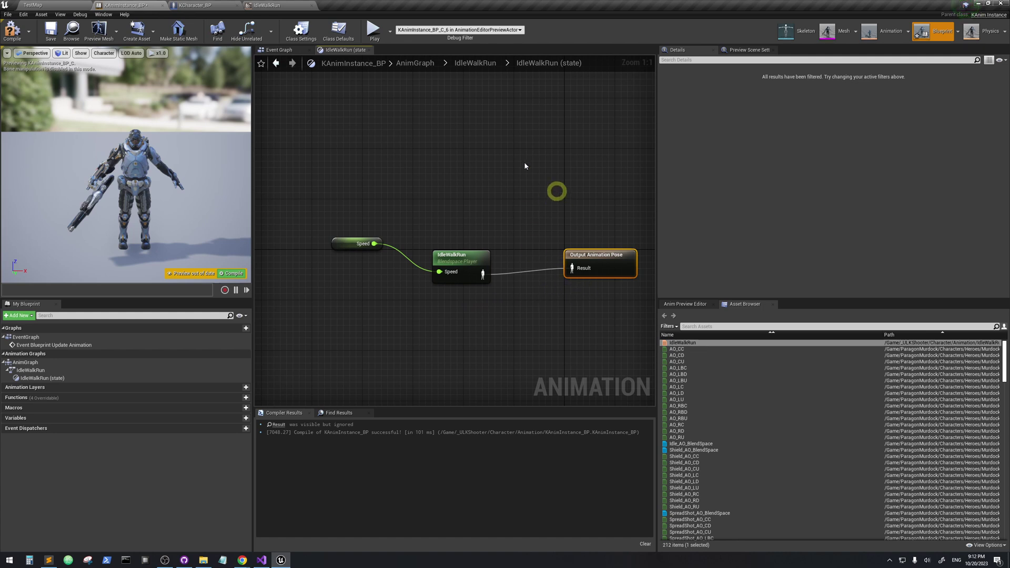
{"action": "left_click", "coordinate": [475, 65]}
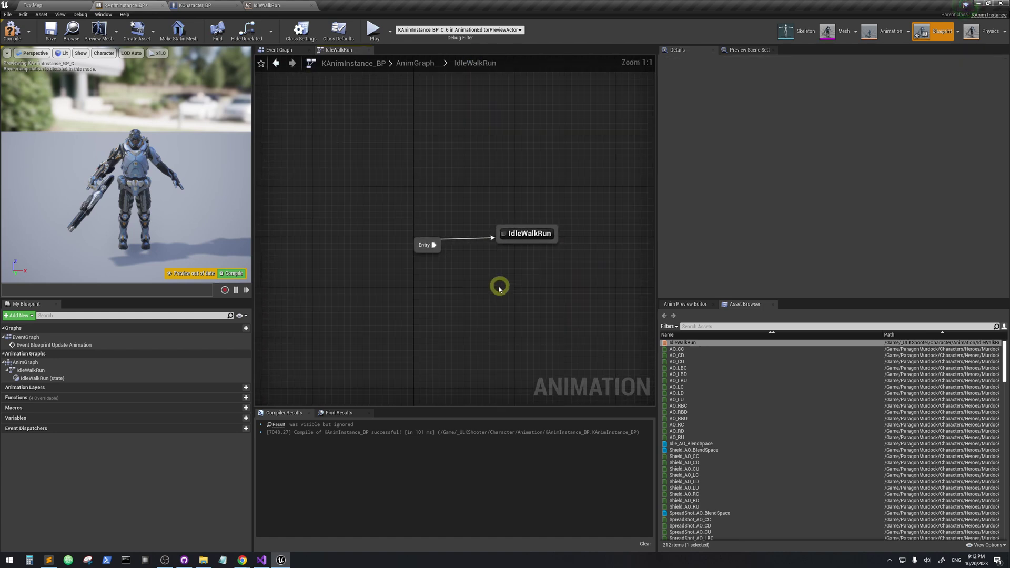
{"action": "left_click", "coordinate": [413, 64]}
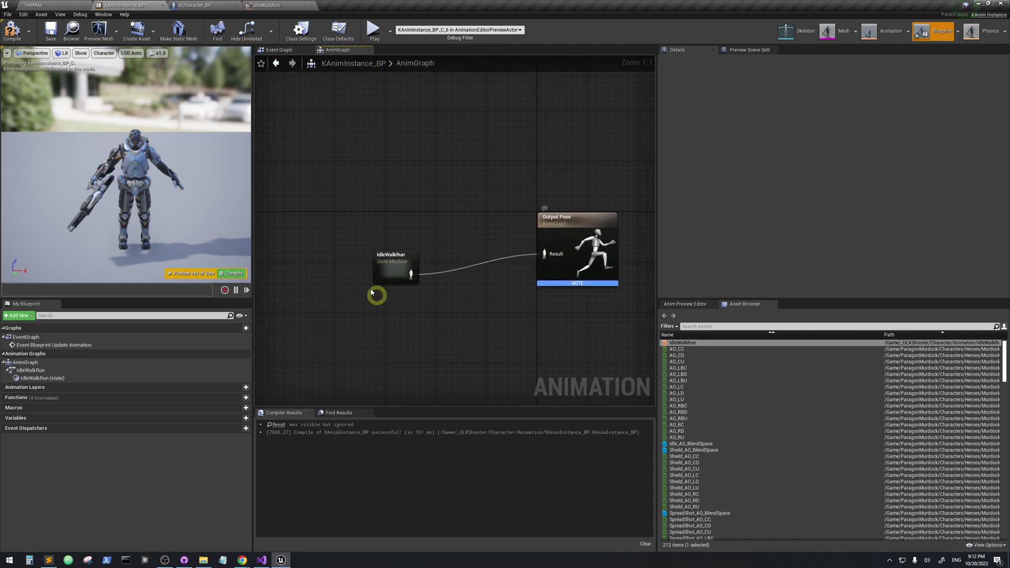
{"action": "left_click", "coordinate": [560, 216]}
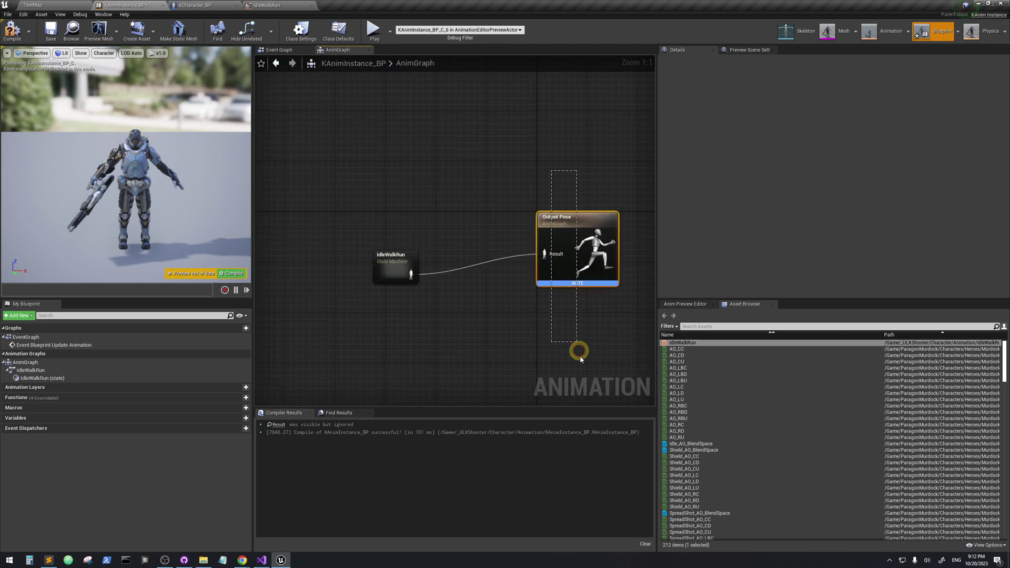
{"action": "left_click", "coordinate": [45, 39]}
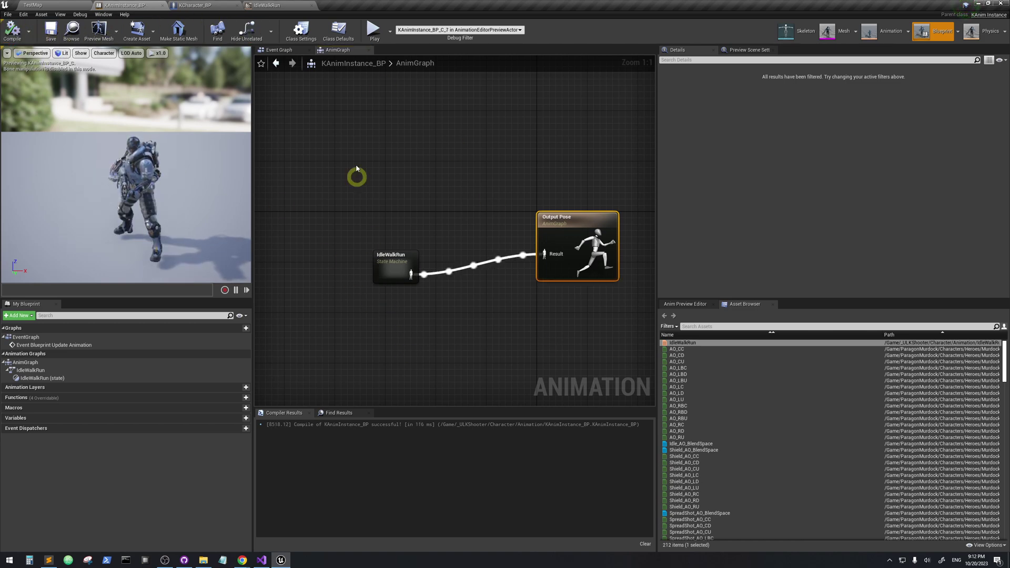
{"action": "left_click", "coordinate": [261, 6]}
Step: Set KCharacter_BP's Mesh anim class to KAnimInstance_BP_C, compile, and return to TestMap
{"action": "left_click", "coordinate": [184, 7]}
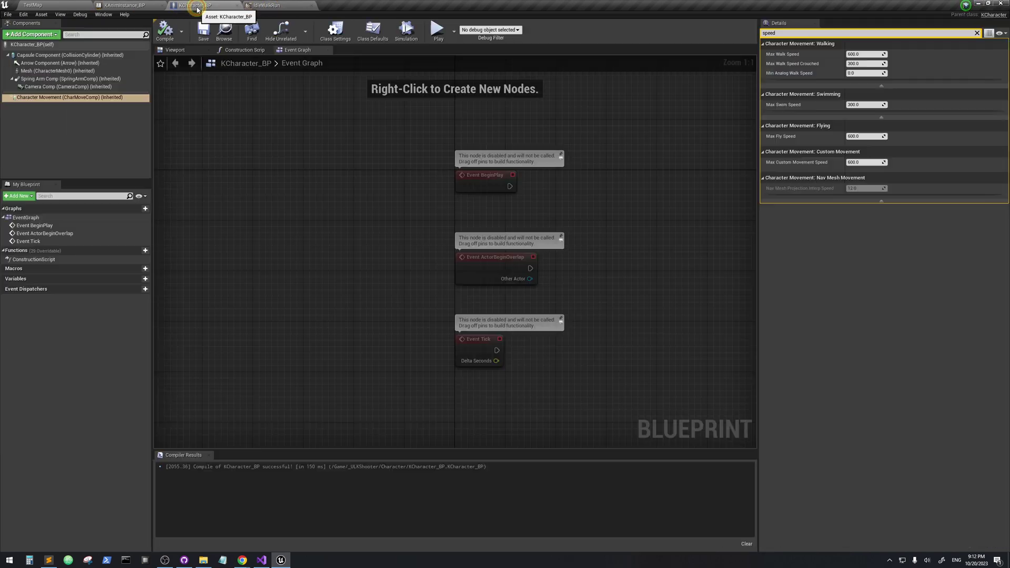
{"action": "left_click", "coordinate": [125, 5]}
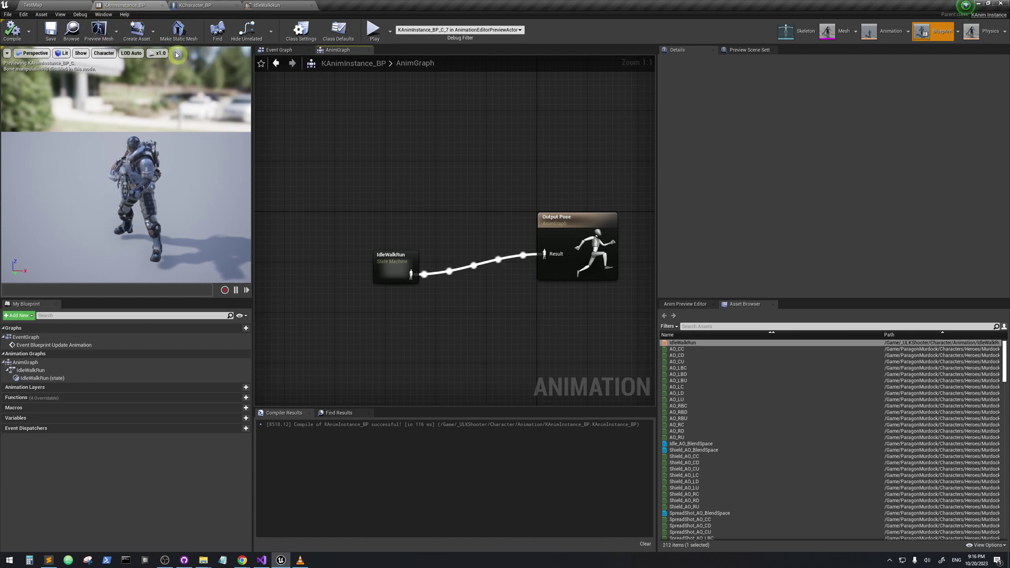
{"action": "left_click", "coordinate": [207, 6]}
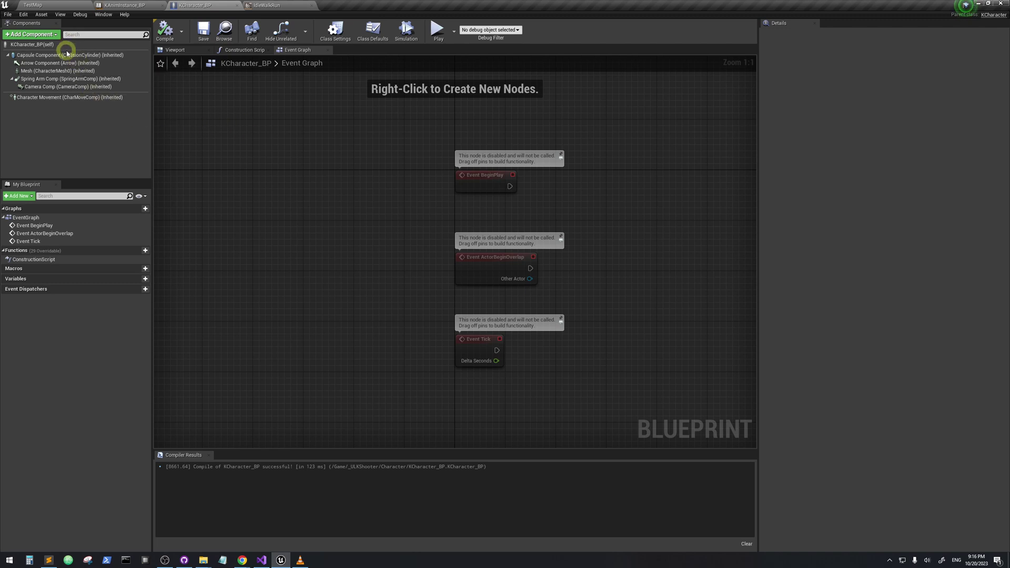
{"action": "left_click", "coordinate": [77, 72]}
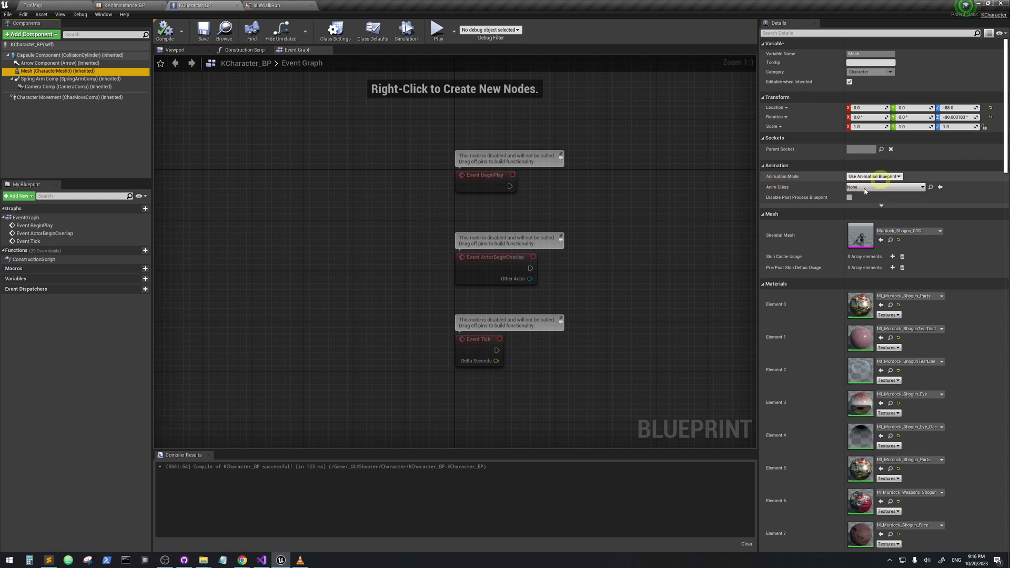
{"action": "left_click", "coordinate": [913, 188]}
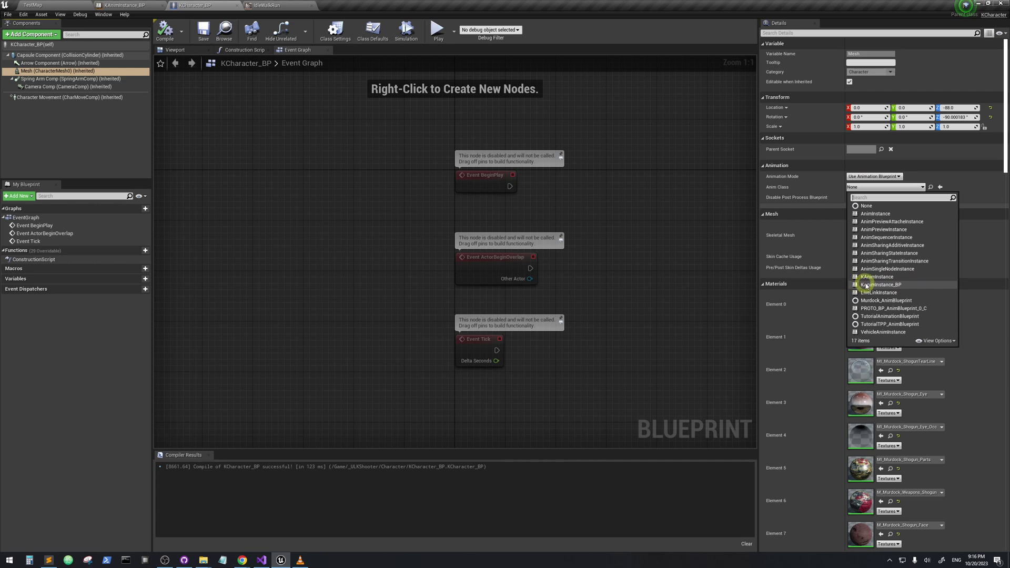
{"action": "left_click", "coordinate": [906, 287]}
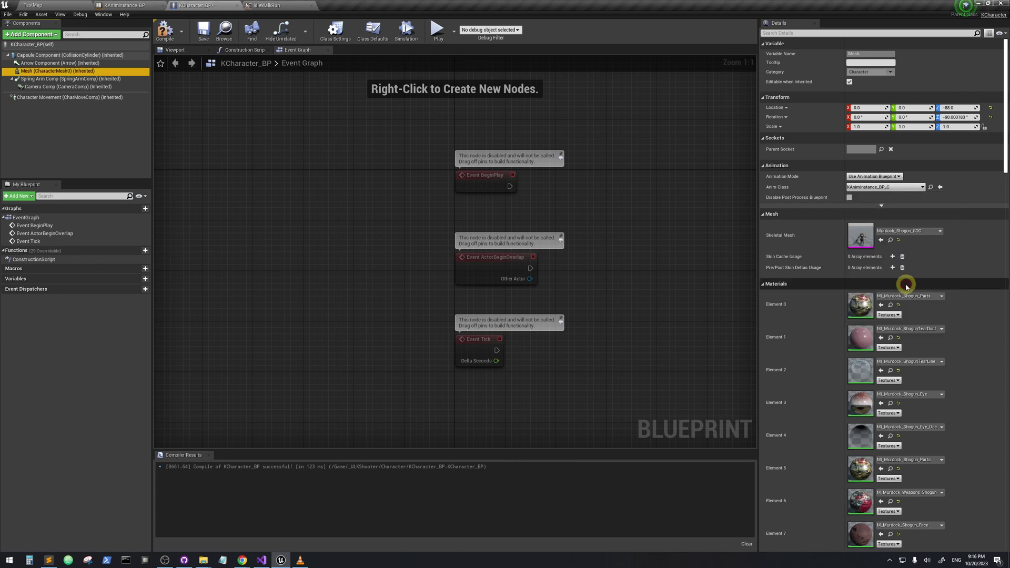
{"action": "left_click", "coordinate": [167, 33]}
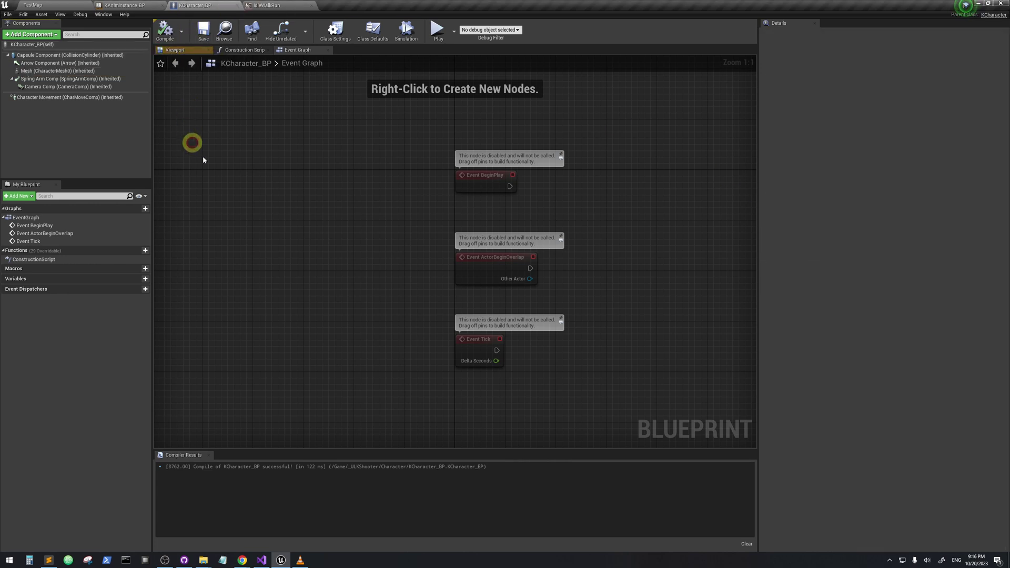
{"action": "left_click", "coordinate": [33, 6]}
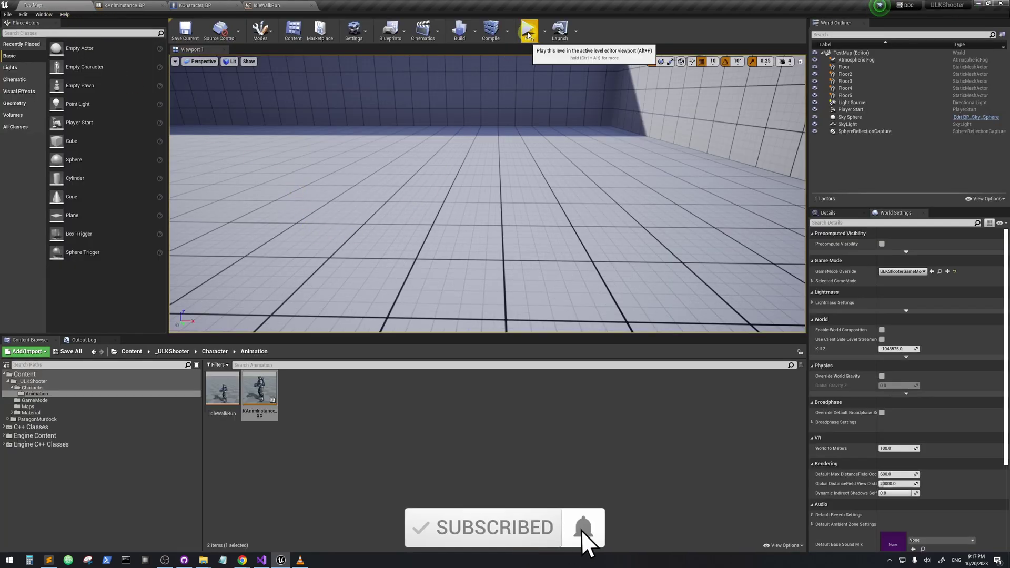
Step: Play TestMap, run the character forward with W, then release the mouse with Shift+F1
{"action": "left_click", "coordinate": [528, 32]}
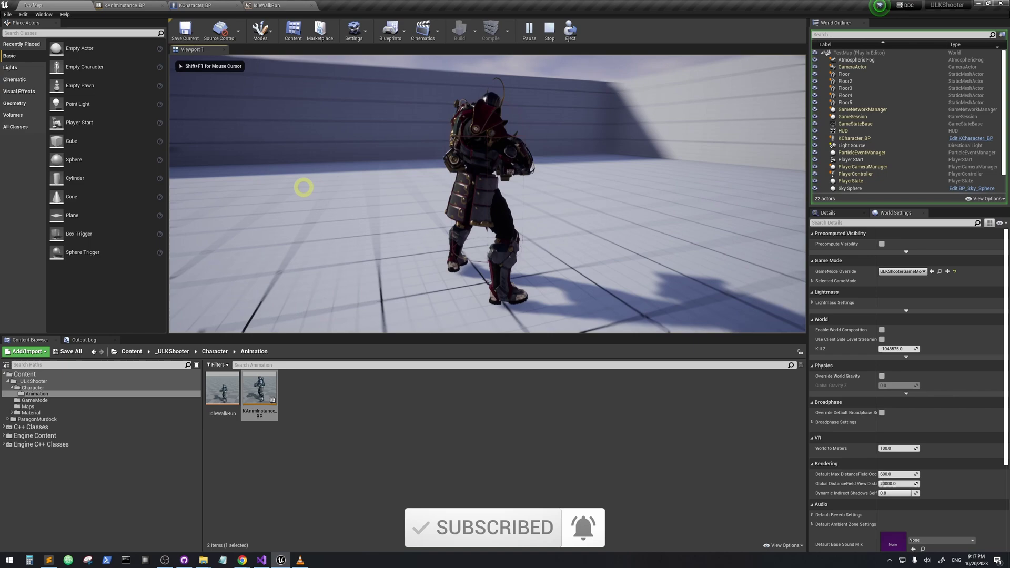
{"action": "key", "text": "w"}
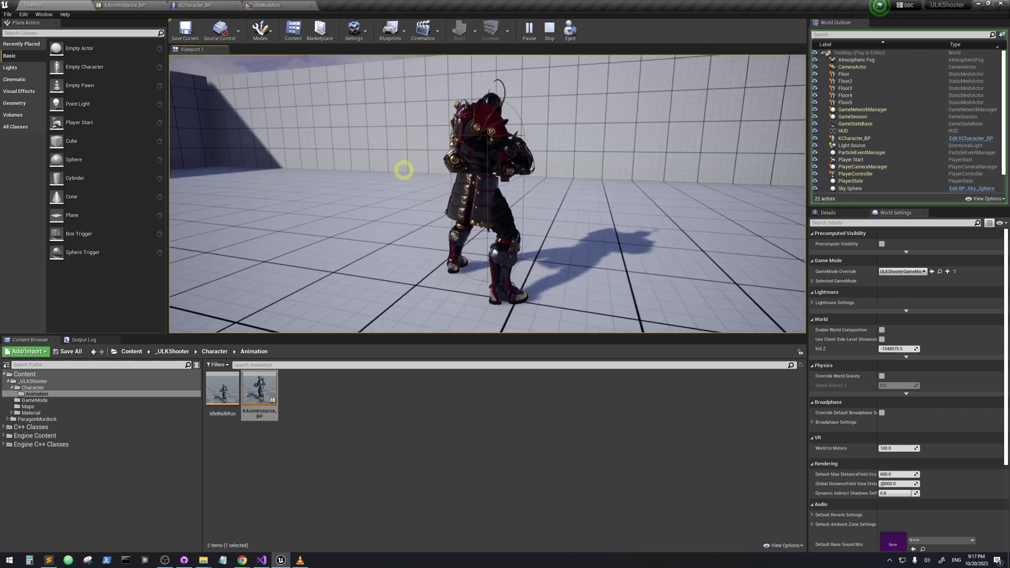
{"action": "key", "text": "shift+F1"}
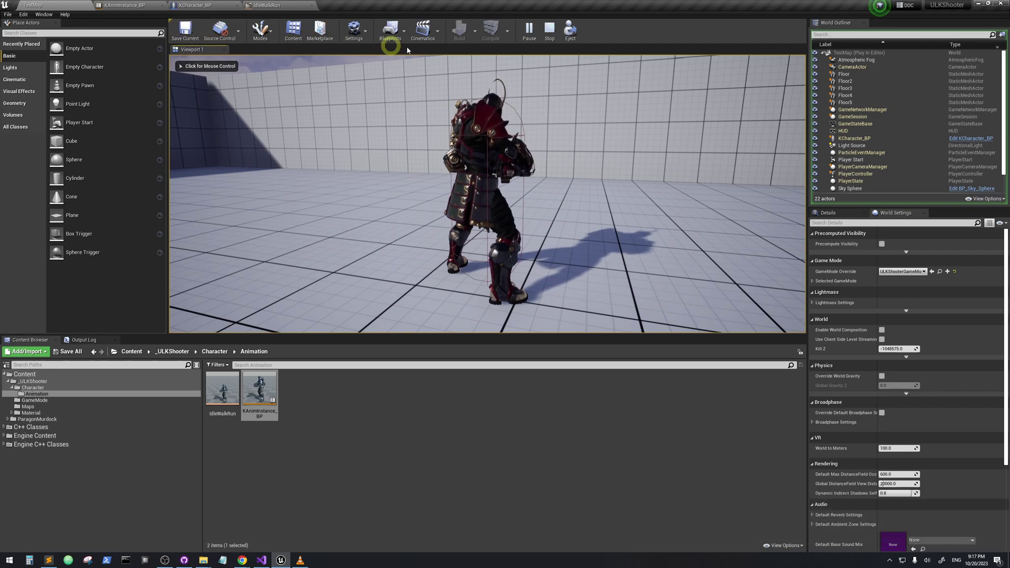